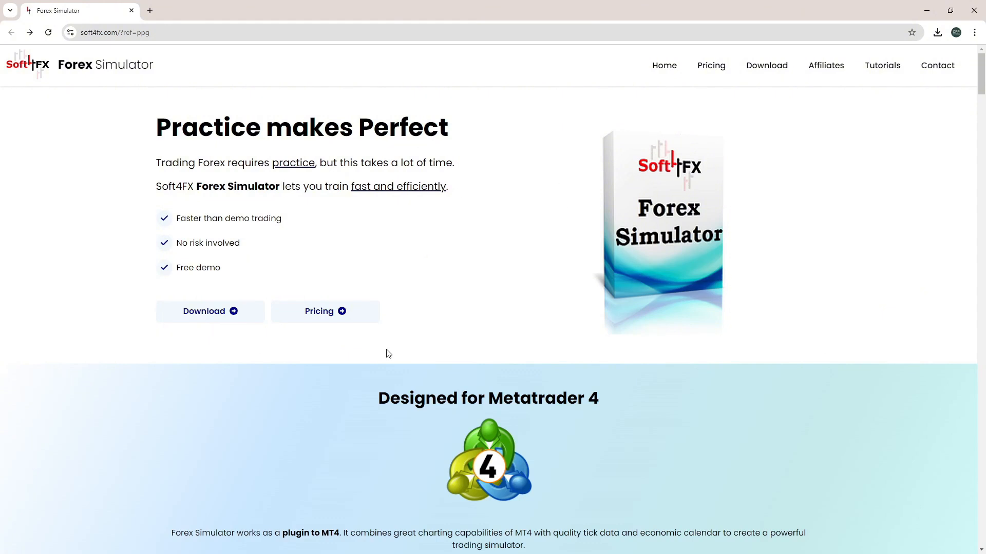
Open the Pricing page, compare the cards and highlight the demo's 'No saving/loading' limitation
{"action": "left_click", "coordinate": [321, 313]}
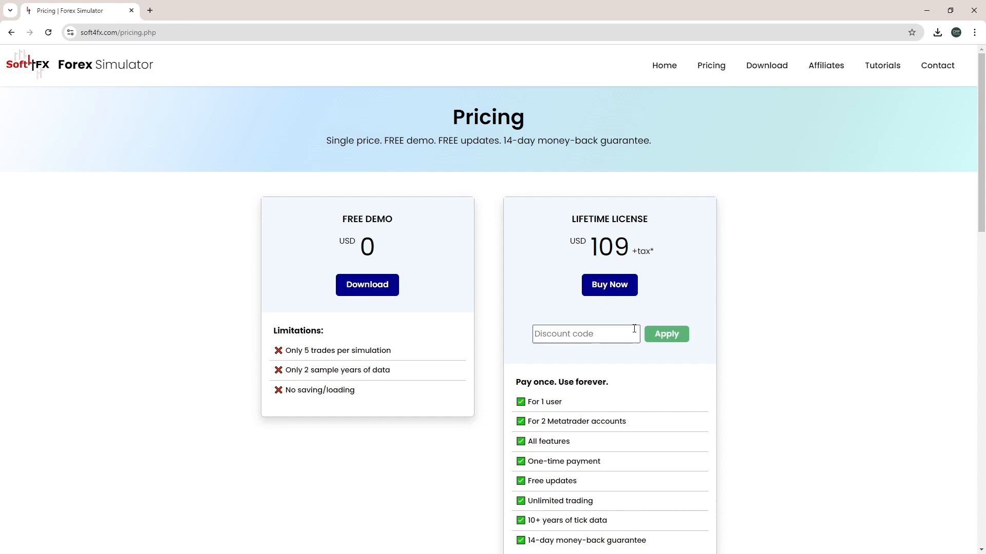
{"action": "scroll", "coordinate": [635, 329], "scroll_direction": "down", "scroll_amount": 2}
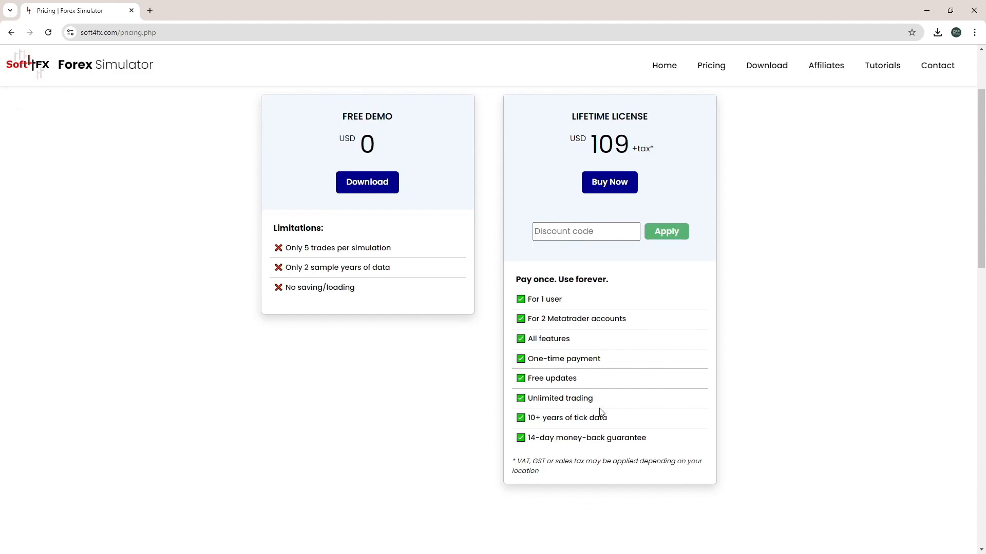
{"action": "scroll", "coordinate": [416, 378], "scroll_direction": "up", "scroll_amount": 2}
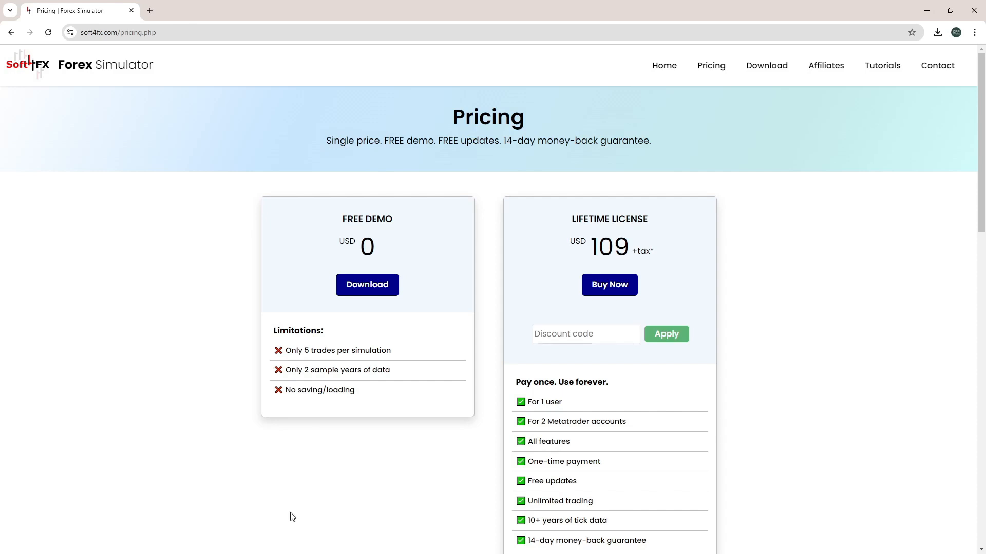
{"action": "left_click_drag", "start_coordinate": [284, 390], "coordinate": [362, 398]}
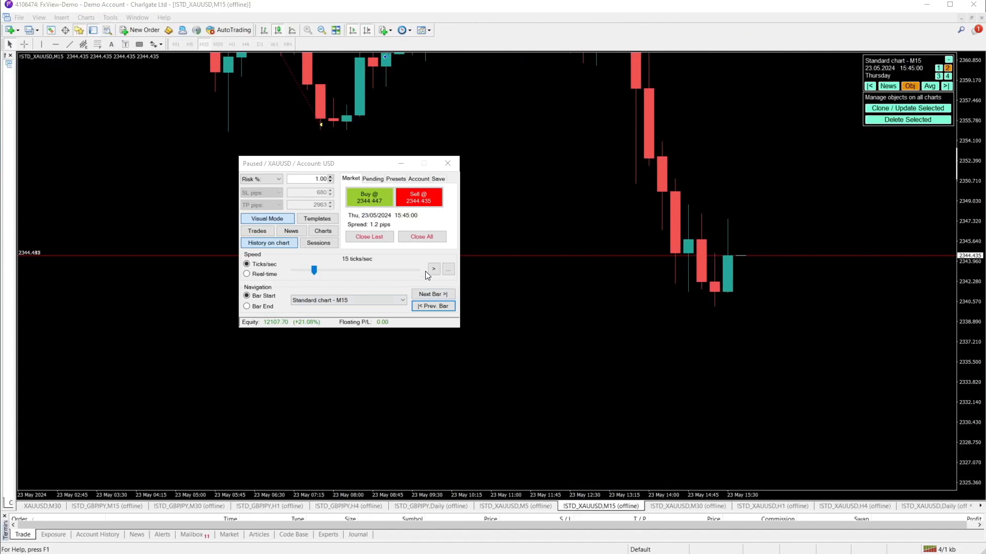
Advance the XAUUSD chart two bars, then open a sell with stop loss near 2351
{"action": "left_click", "coordinate": [433, 269]}
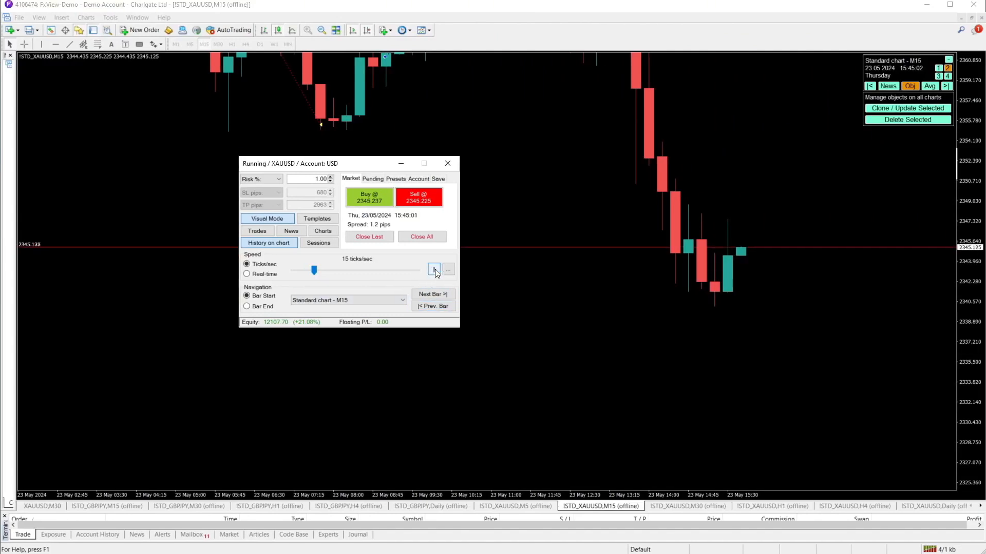
{"action": "left_click", "coordinate": [434, 270]}
{"action": "left_click", "coordinate": [441, 294]}
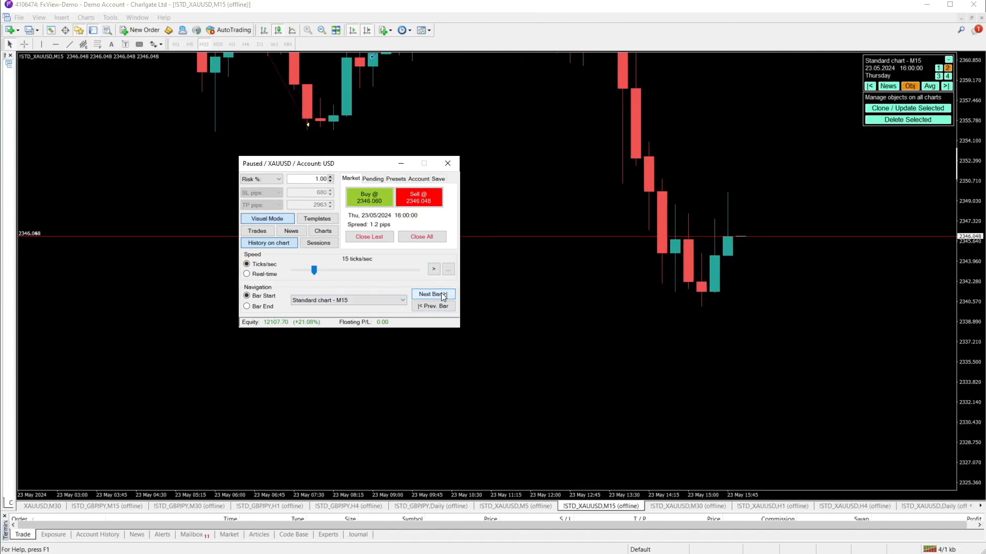
{"action": "left_click", "coordinate": [442, 296]}
{"action": "left_click", "coordinate": [426, 202]}
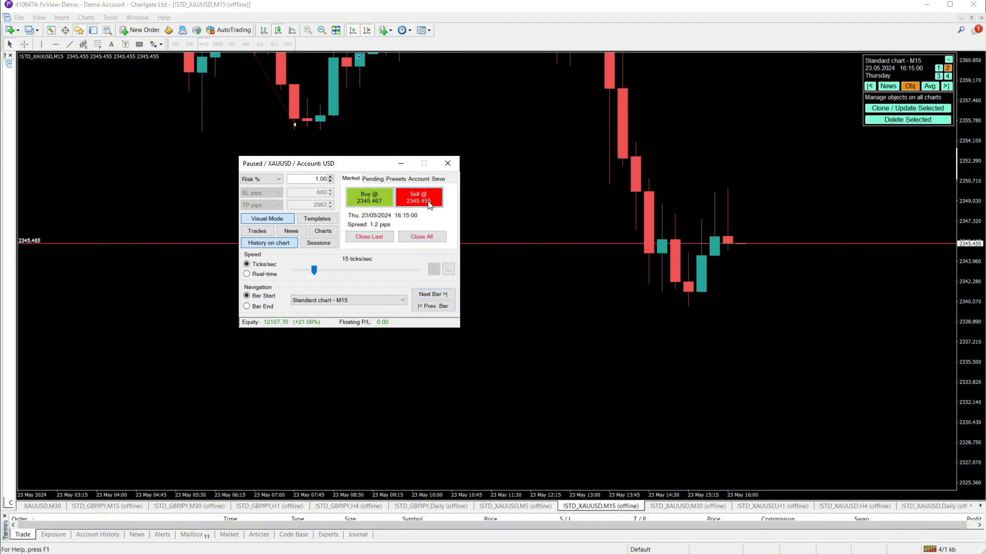
{"action": "left_click_drag", "start_coordinate": [770, 241], "coordinate": [765, 387]}
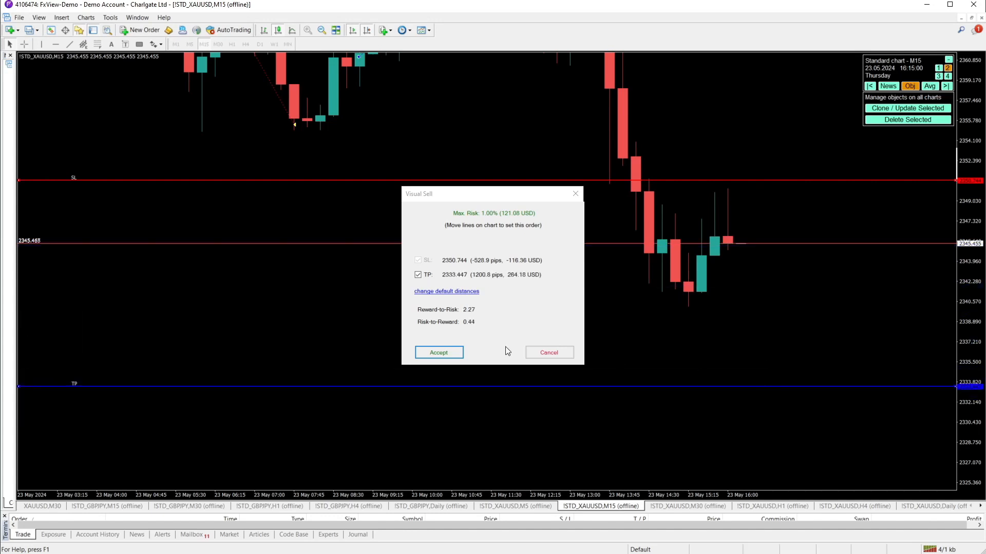
{"action": "left_click", "coordinate": [438, 352]}
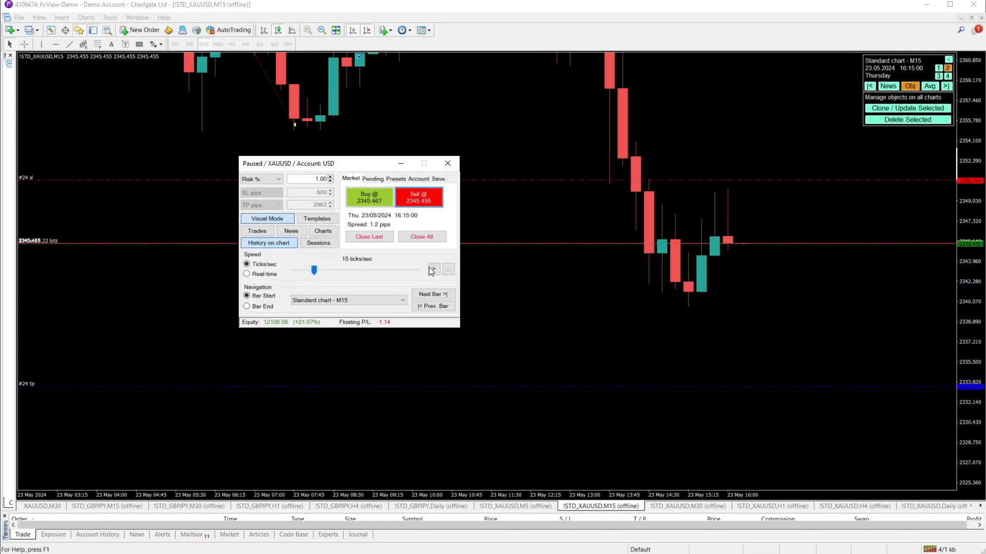
Speed up playback, then step bar by bar until the 0.22-lot sell closes at take profit
{"action": "left_click_drag", "start_coordinate": [313, 270], "coordinate": [349, 272]}
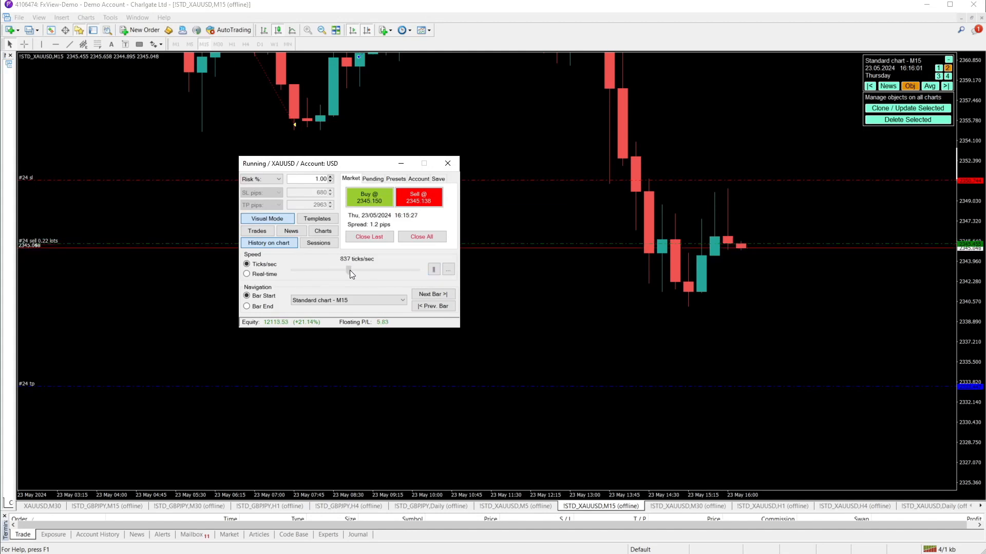
{"action": "left_click", "coordinate": [434, 271]}
{"action": "left_click", "coordinate": [444, 299]}
{"action": "left_click", "coordinate": [444, 300]}
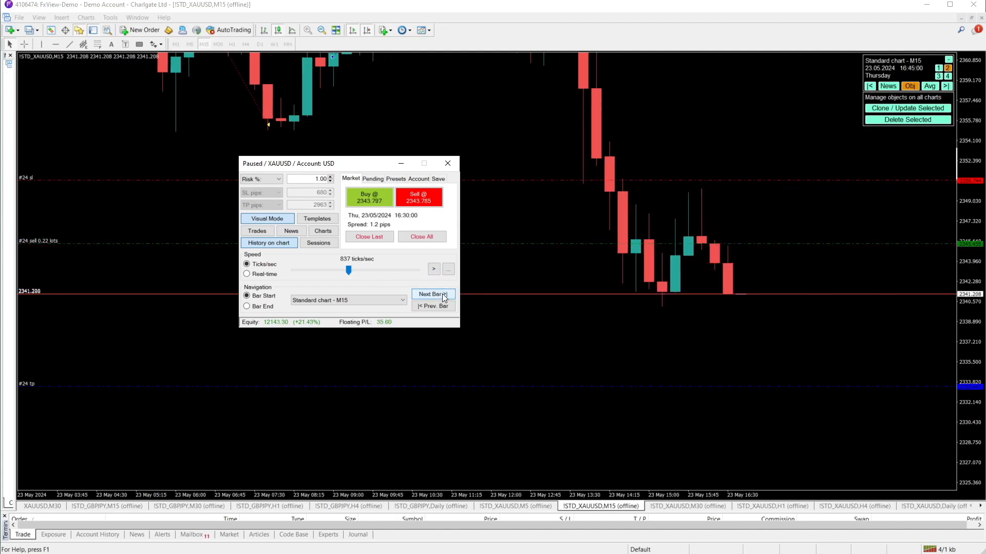
{"action": "left_click", "coordinate": [444, 299]}
{"action": "left_click", "coordinate": [444, 300]}
{"action": "left_click", "coordinate": [444, 298]}
{"action": "left_click", "coordinate": [444, 297]}
{"action": "left_click", "coordinate": [444, 298]}
{"action": "left_click", "coordinate": [444, 298]}
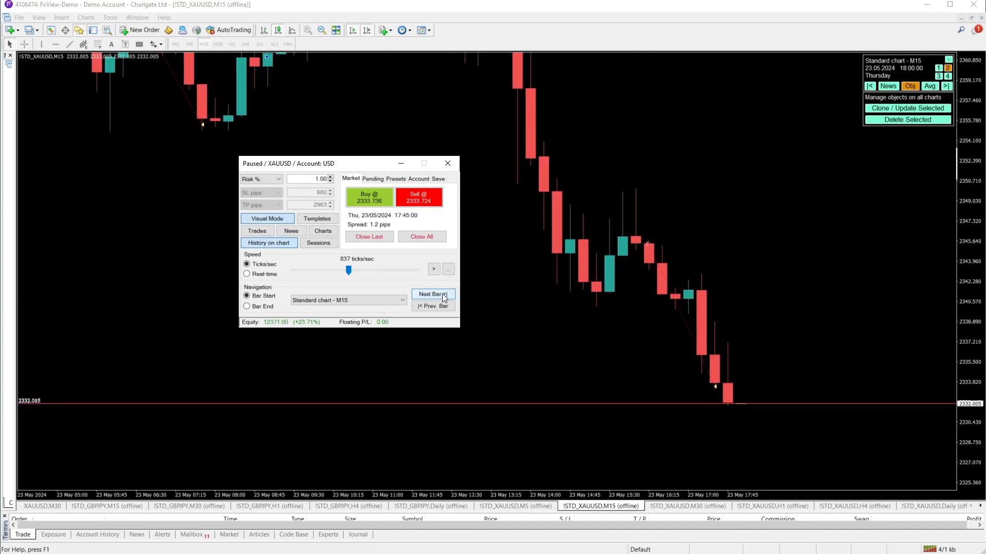
{"action": "left_click", "coordinate": [444, 298]}
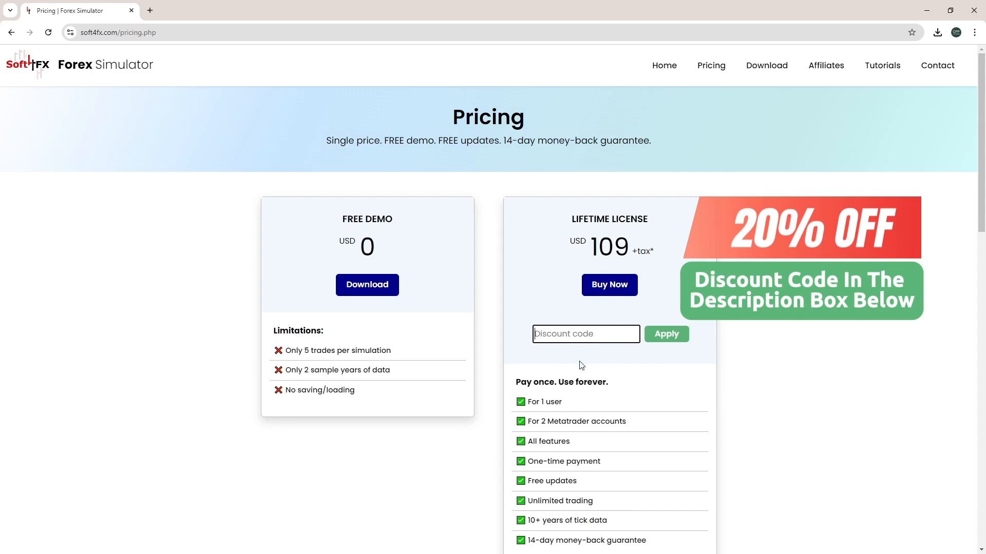
Apply the 20% discount code to bring the lifetime license to 87 USD and proceed to Buy Now
{"action": "type", "text": "MINUS20-ID13342"}
{"action": "left_click", "coordinate": [673, 339]}
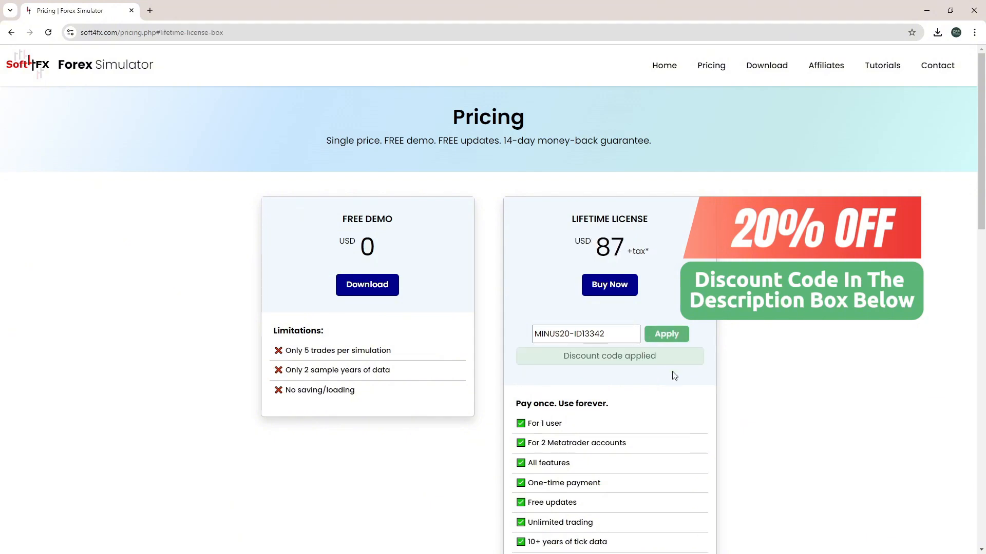
{"action": "left_click", "coordinate": [623, 289]}
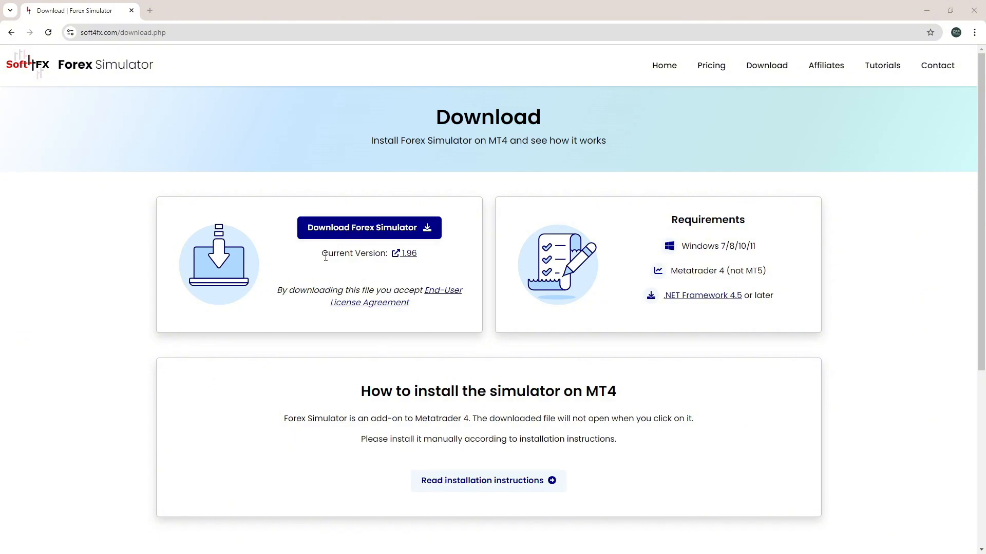
Download Soft4FX Forex Simulator.ex4, highlight its MetaTrader 4 requirement, and switch to the CPP Trading tab
{"action": "left_click", "coordinate": [373, 232]}
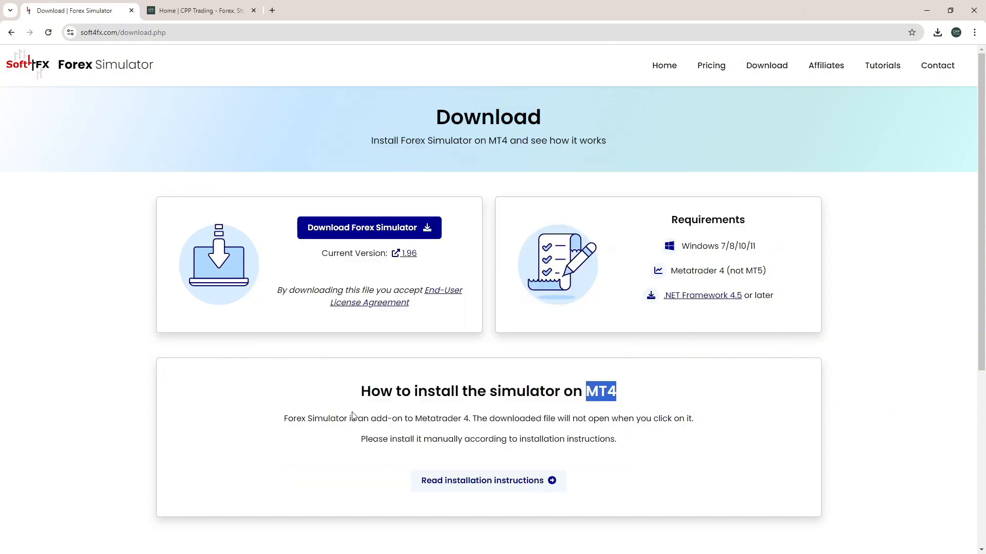
{"action": "left_click_drag", "start_coordinate": [415, 419], "coordinate": [476, 419]}
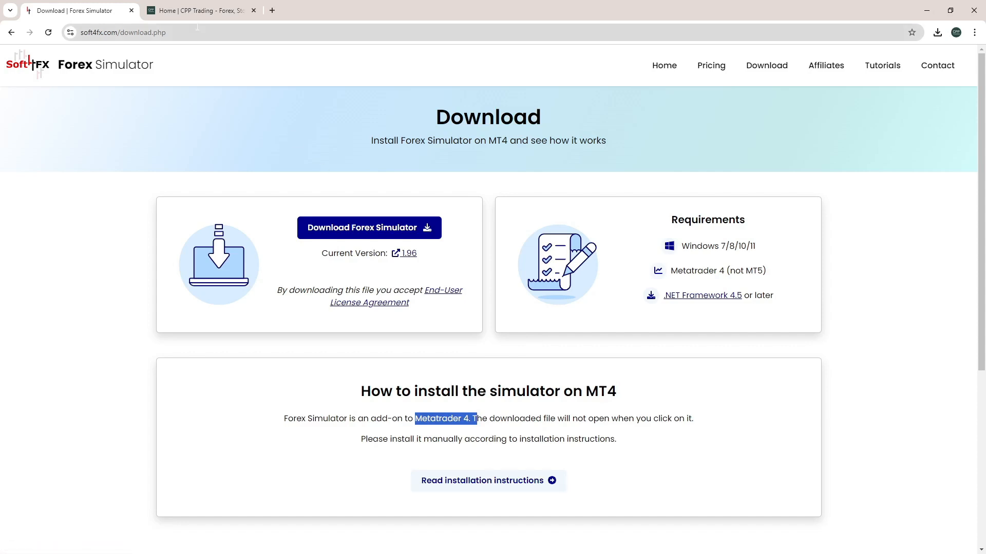
{"action": "left_click", "coordinate": [198, 10]}
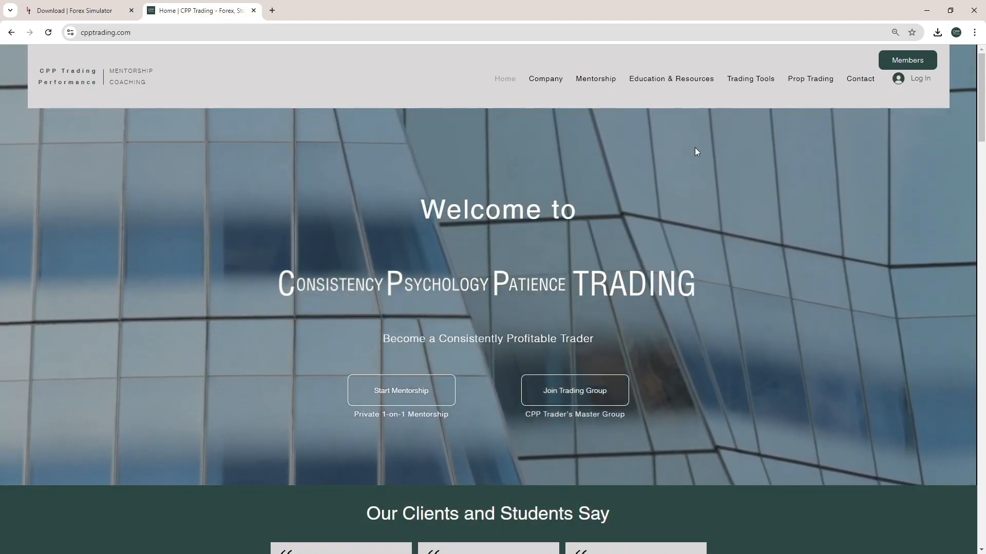
From CPP Trading's Brokers page, accept the Fusion Markets special offer to open its site
{"action": "mouse_move", "coordinate": [744, 75]}
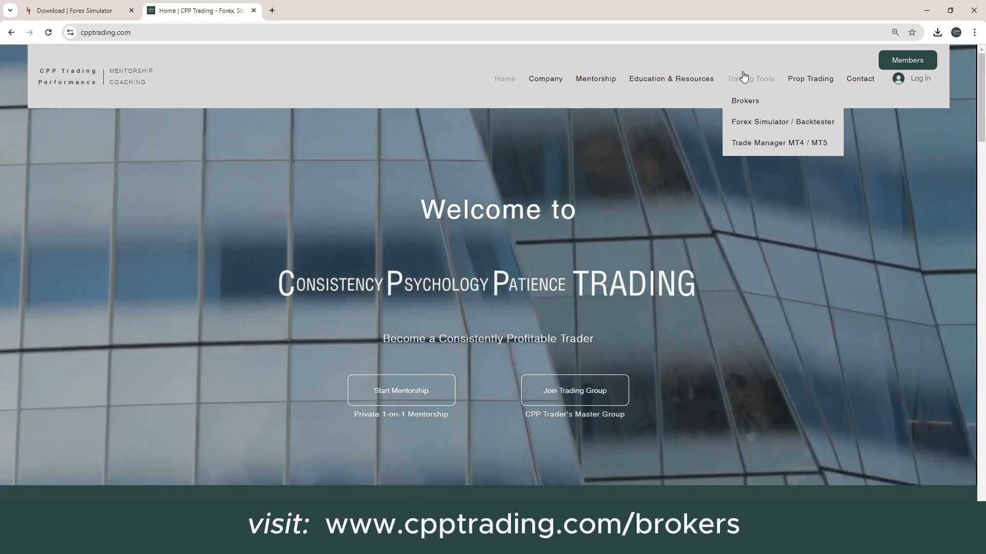
{"action": "left_click", "coordinate": [741, 107]}
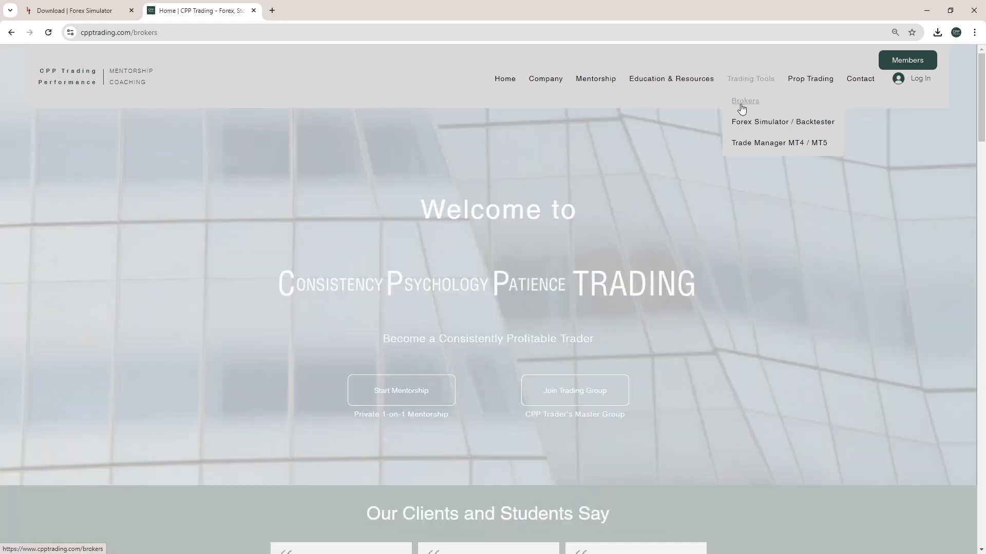
{"action": "scroll", "coordinate": [419, 350], "scroll_direction": "down", "scroll_amount": 2}
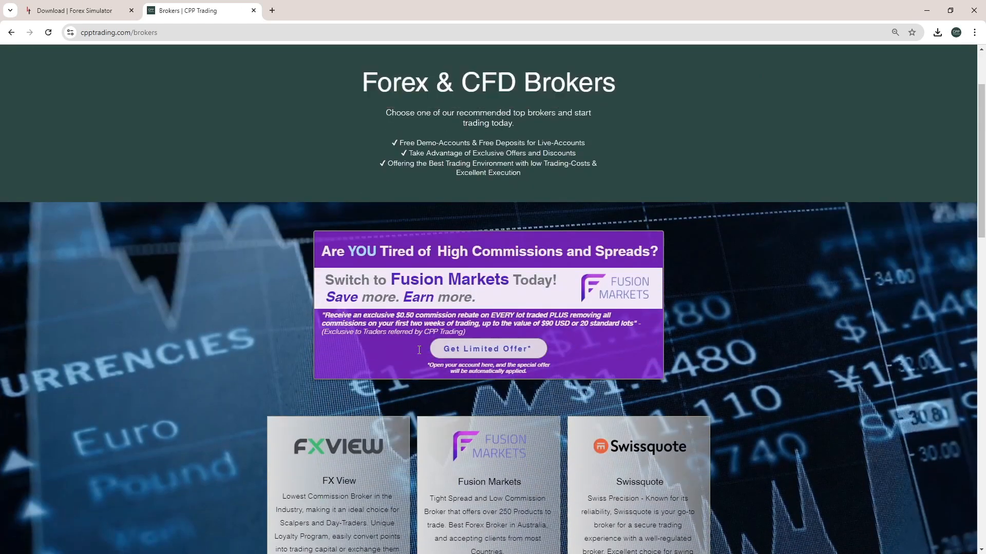
{"action": "scroll", "coordinate": [419, 349], "scroll_direction": "down", "scroll_amount": 1}
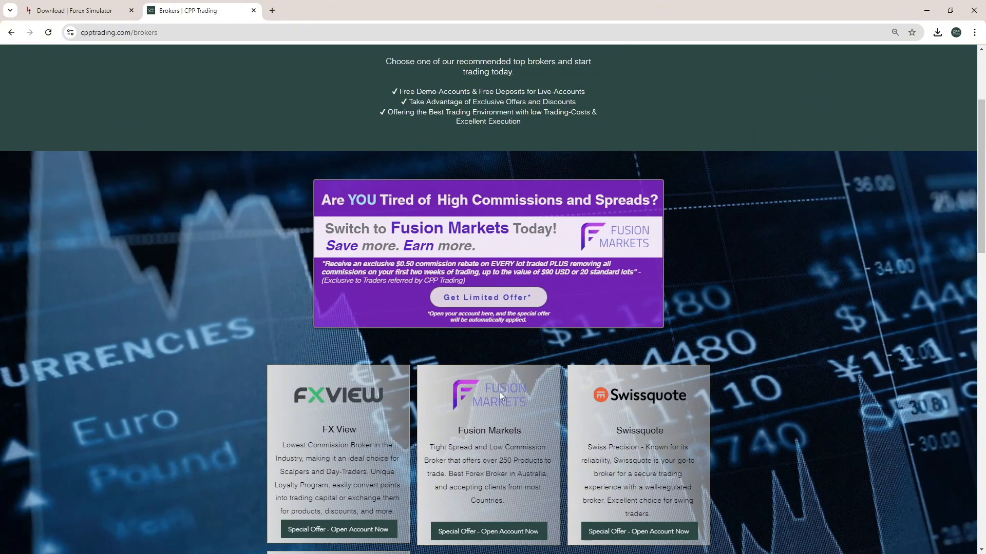
{"action": "left_click", "coordinate": [488, 532]}
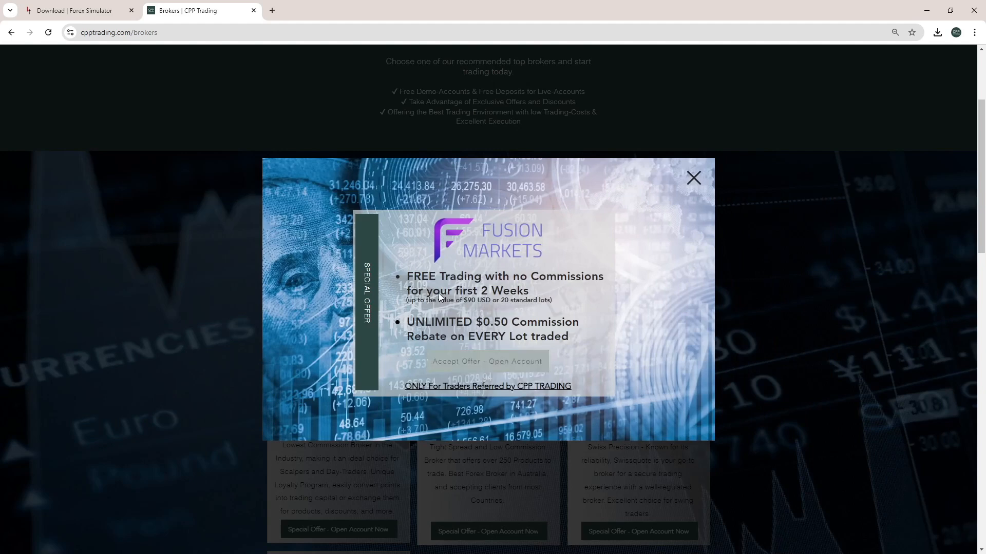
{"action": "left_click", "coordinate": [485, 362]}
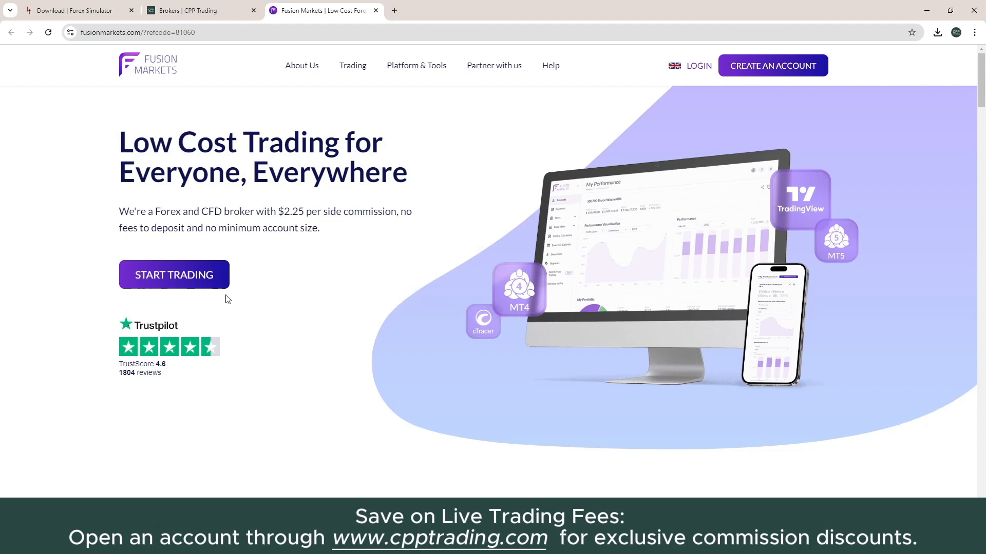
Download MT4 for Windows from Fusion Markets' MetaTrader 4 page
{"action": "mouse_move", "coordinate": [356, 75]}
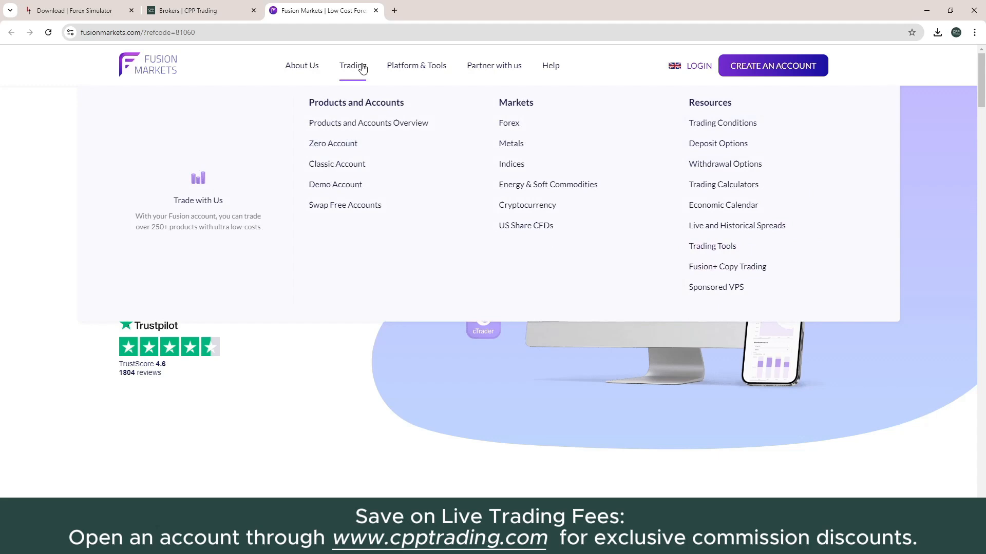
{"action": "mouse_move", "coordinate": [418, 68]}
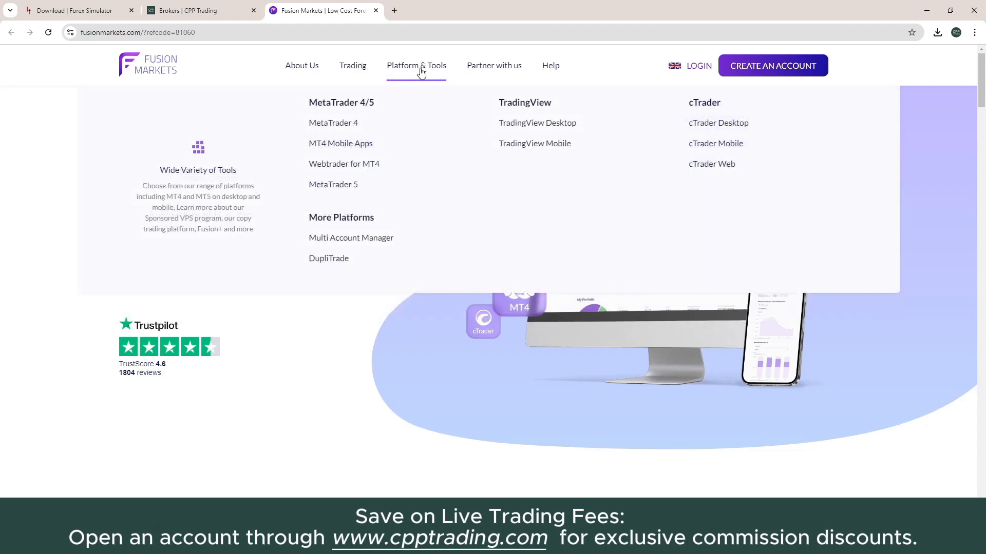
{"action": "left_click", "coordinate": [338, 125]}
{"action": "scroll", "coordinate": [475, 317], "scroll_direction": "down", "scroll_amount": 10}
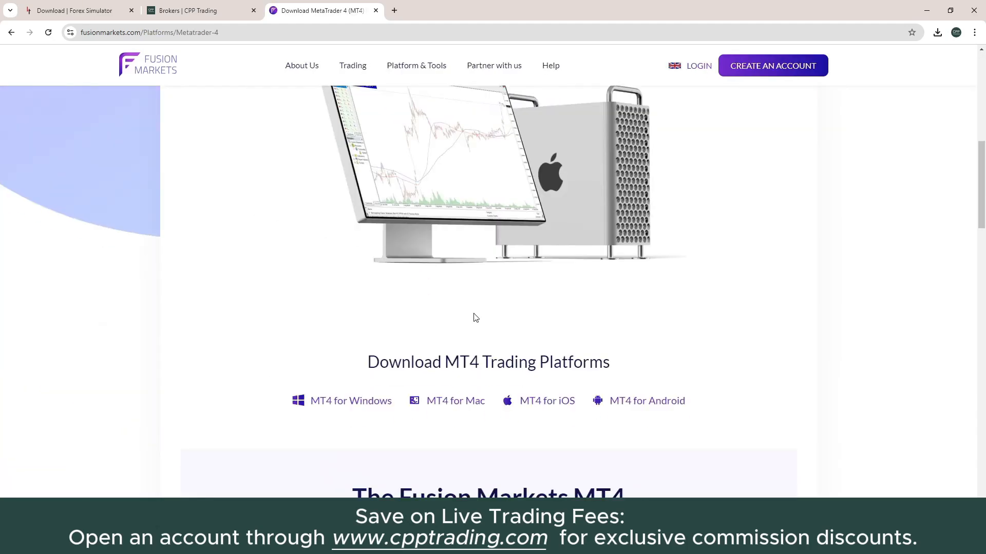
{"action": "scroll", "coordinate": [475, 318], "scroll_direction": "down", "scroll_amount": 4}
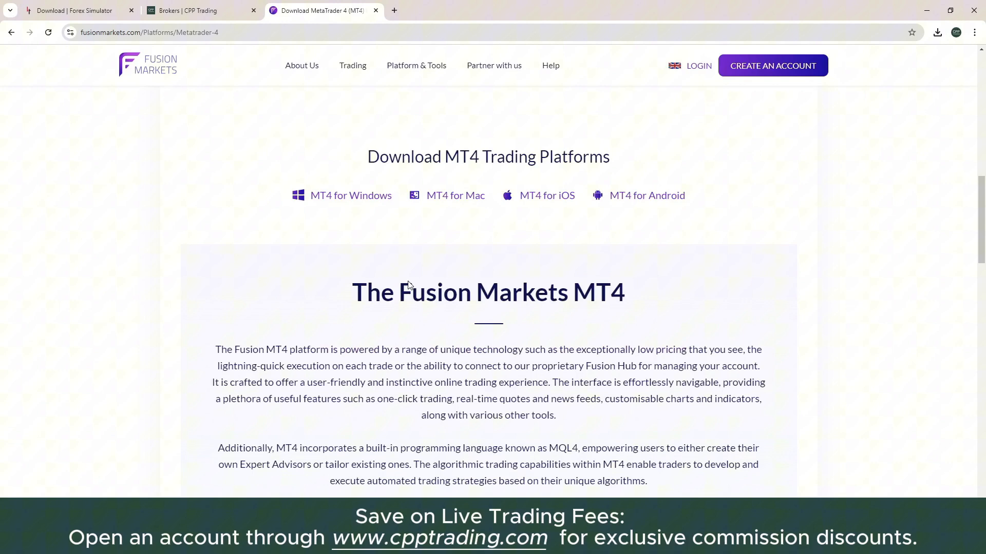
{"action": "left_click", "coordinate": [339, 200]}
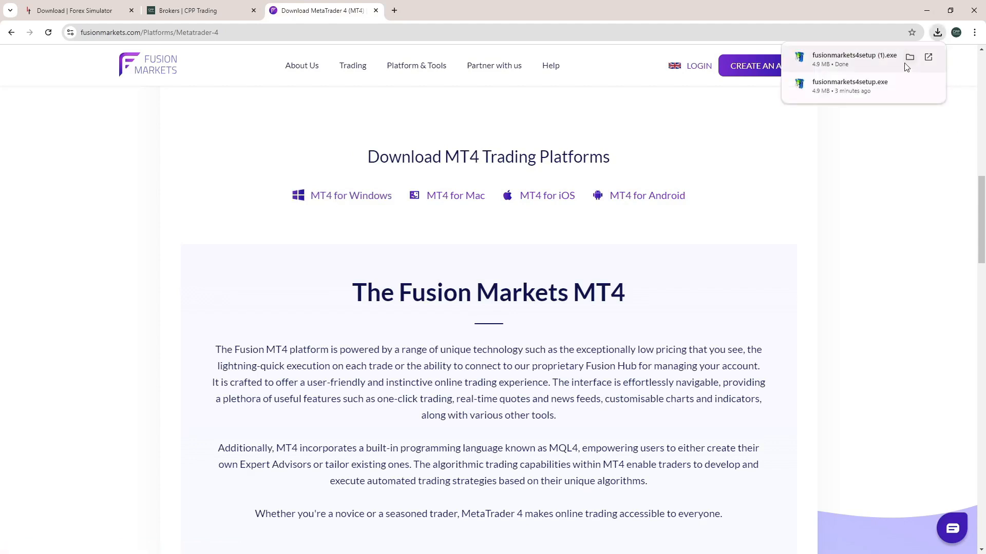
Run the downloaded MT4 setup and accept the license to start installing
{"action": "left_click", "coordinate": [908, 82]}
{"action": "left_click_drag", "start_coordinate": [585, 206], "coordinate": [591, 315]}
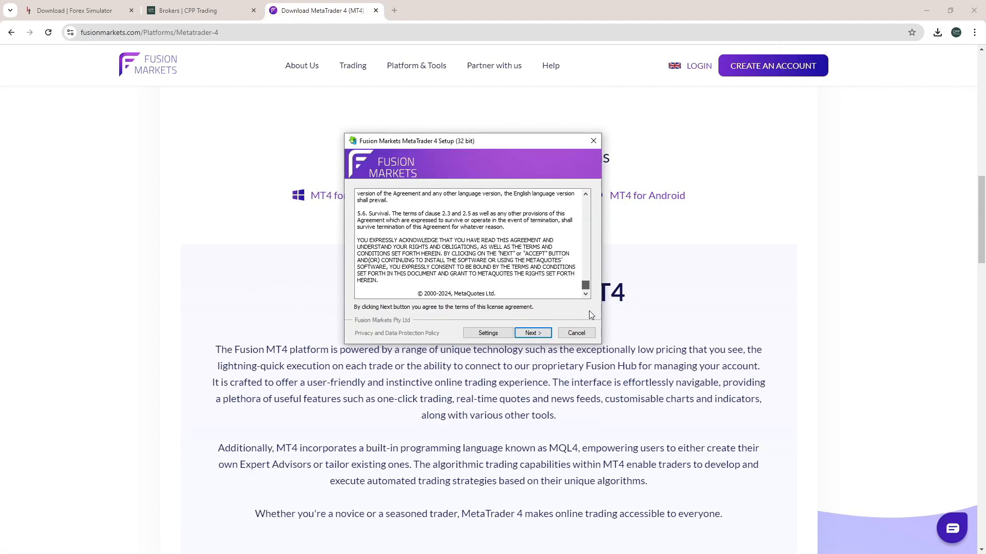
{"action": "left_click", "coordinate": [543, 335]}
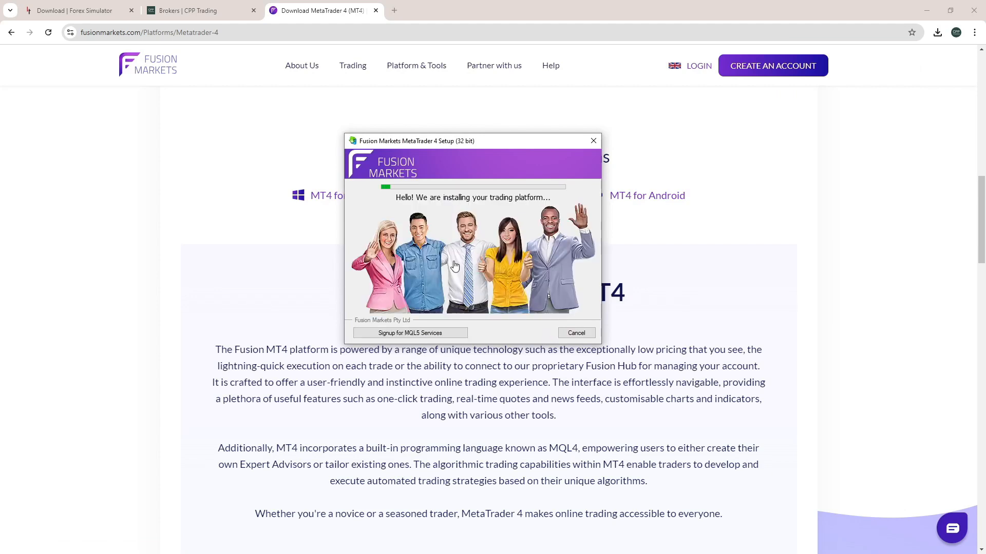
Close the setup window and launch Fusion Markets MetaTrader 4 from the desktop
{"action": "left_click", "coordinate": [576, 333]}
{"action": "left_click", "coordinate": [927, 10]}
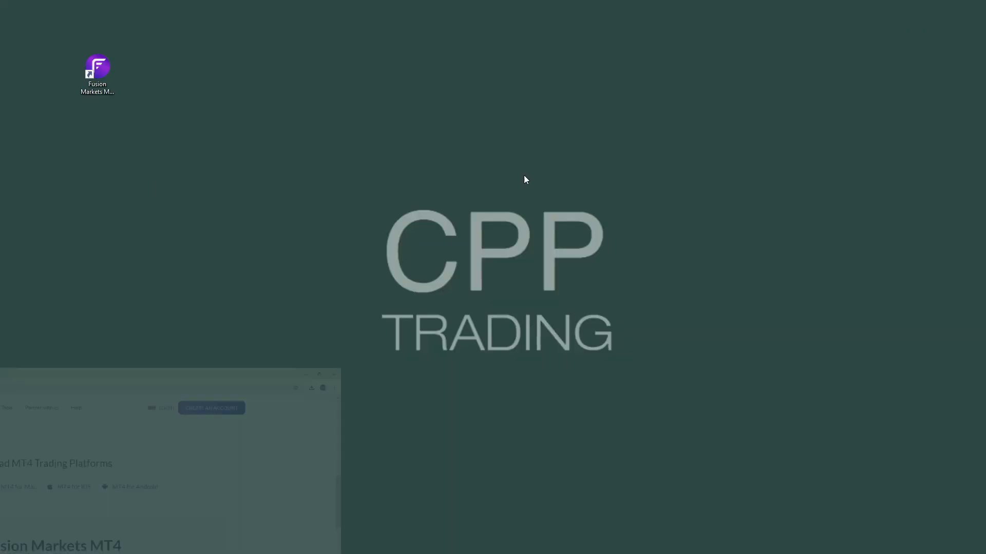
{"action": "double_click", "coordinate": [103, 84]}
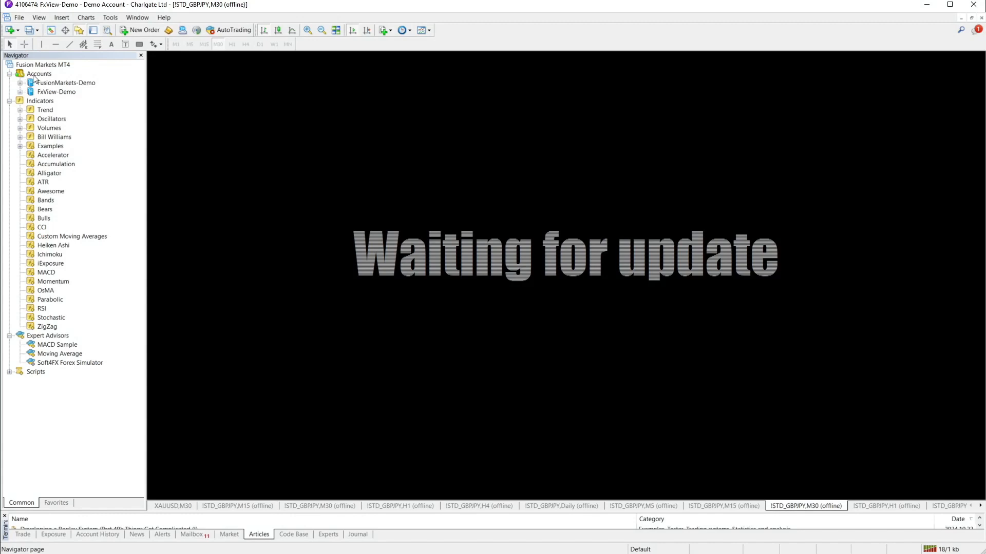
Start File > Open an Account on FusionMarkets-Demo using an existing trade account
{"action": "left_click", "coordinate": [21, 18]}
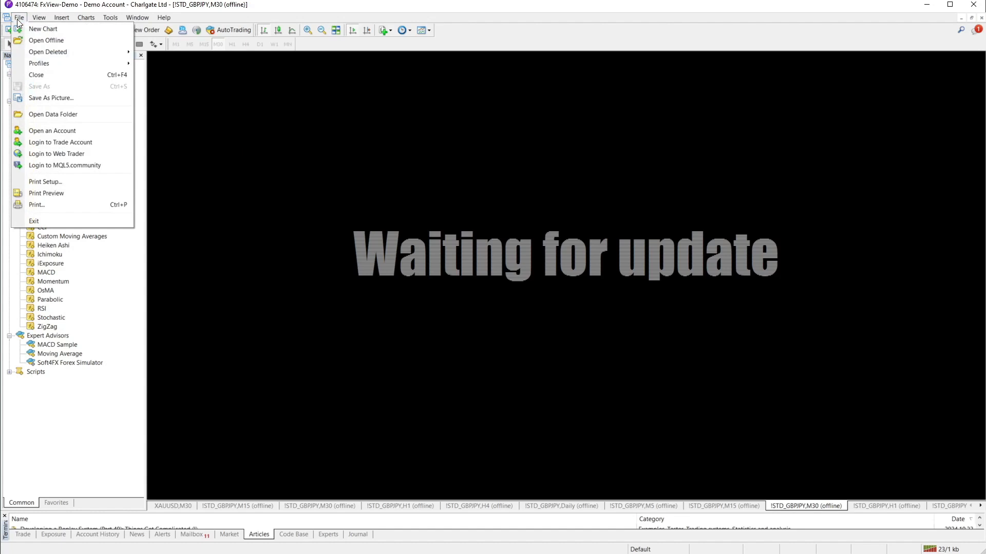
{"action": "left_click", "coordinate": [47, 132]}
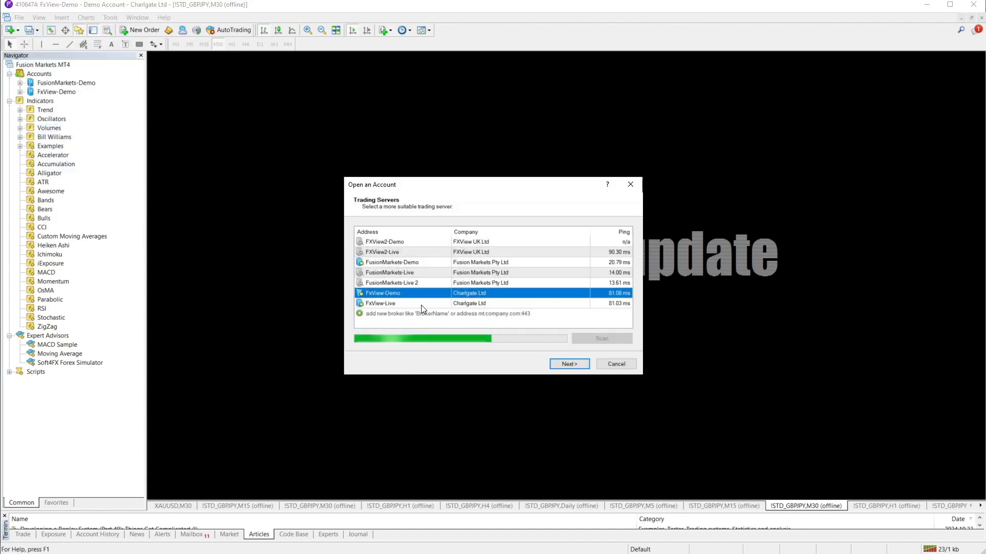
{"action": "left_click", "coordinate": [399, 262]}
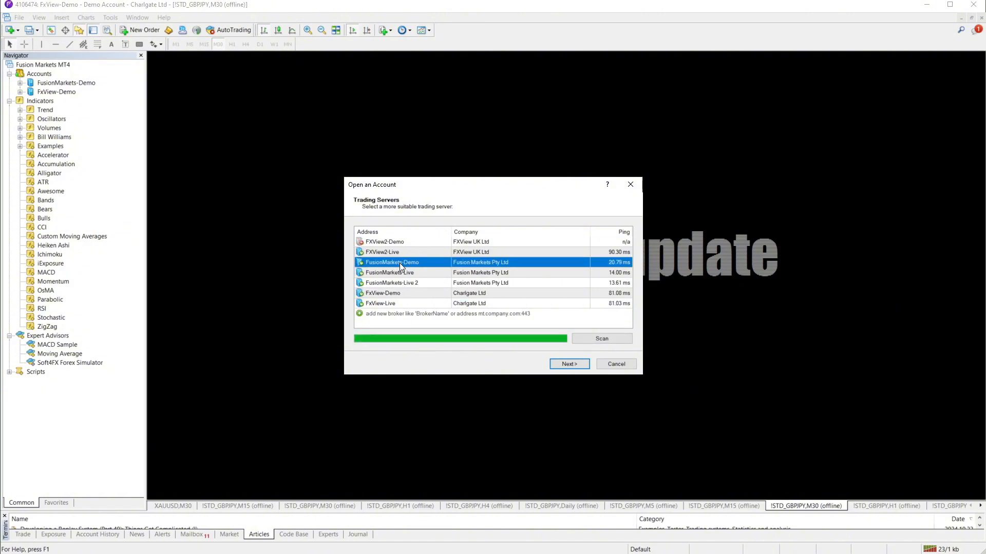
{"action": "left_click", "coordinate": [570, 368]}
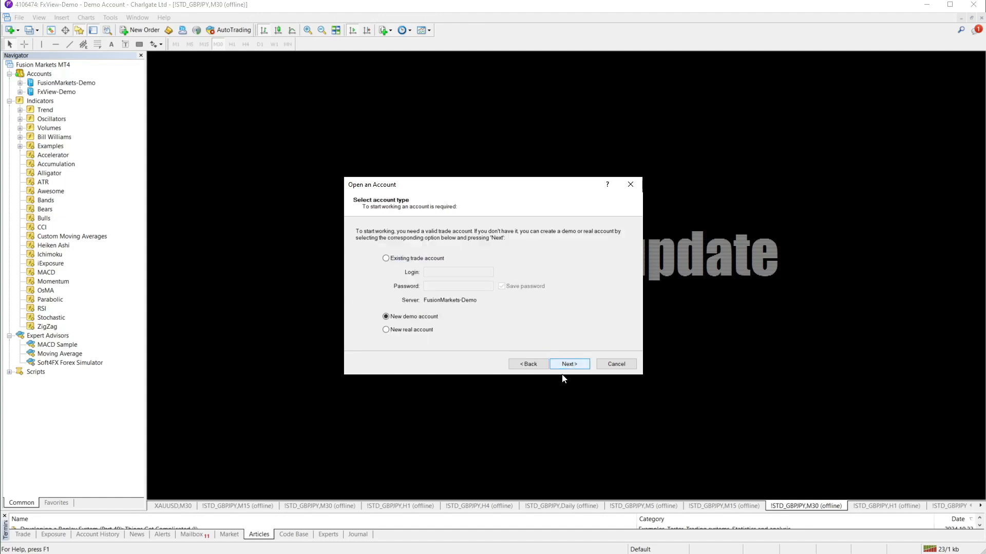
{"action": "left_click", "coordinate": [387, 259]}
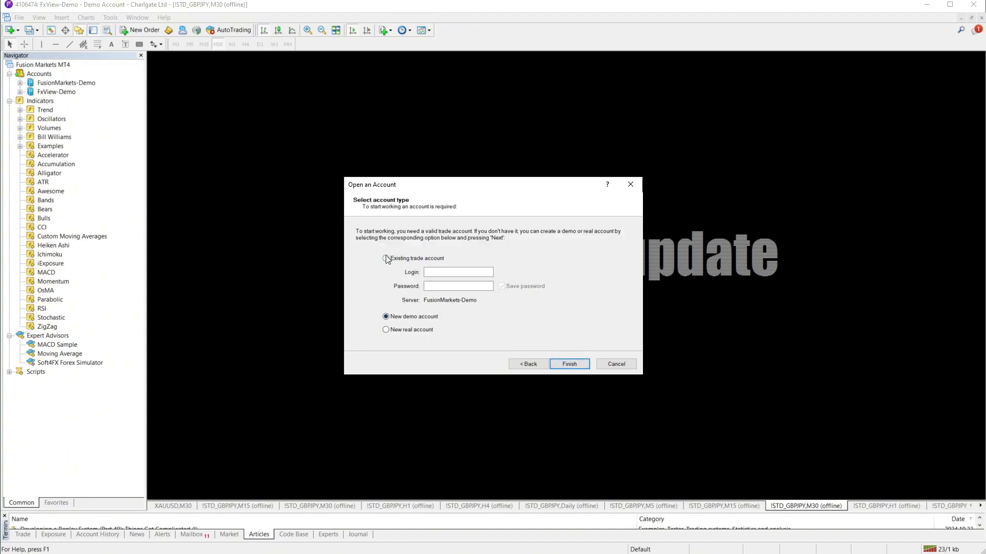
{"action": "left_click", "coordinate": [437, 272]}
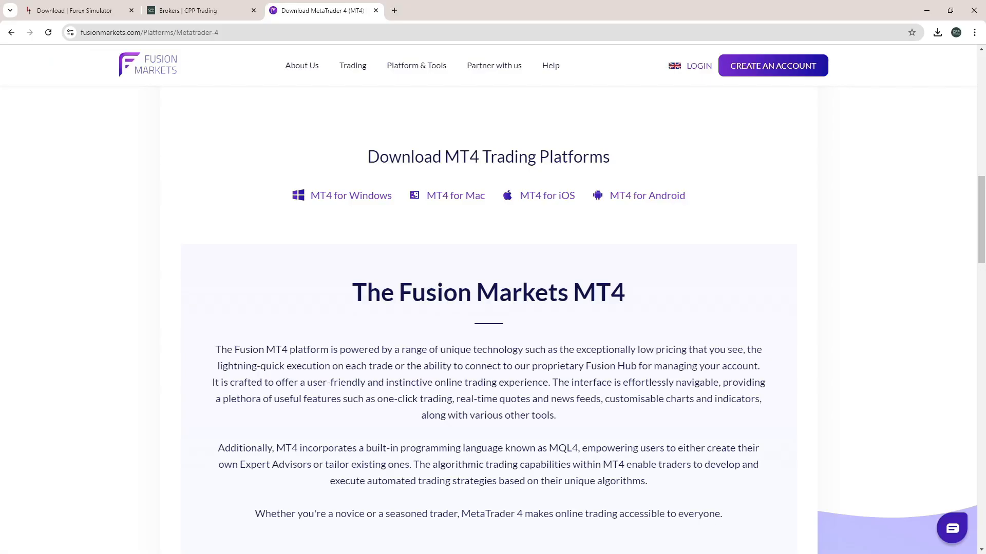
Return to the top of the Fusion Markets MT4 page and go to Create an Account
{"action": "scroll", "coordinate": [695, 192], "scroll_direction": "up", "scroll_amount": 10}
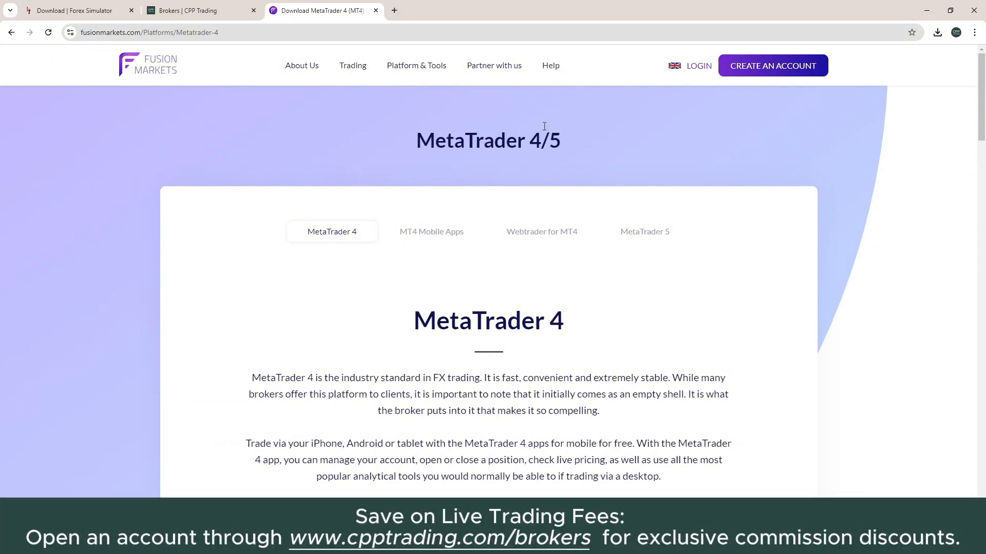
{"action": "left_click", "coordinate": [775, 67]}
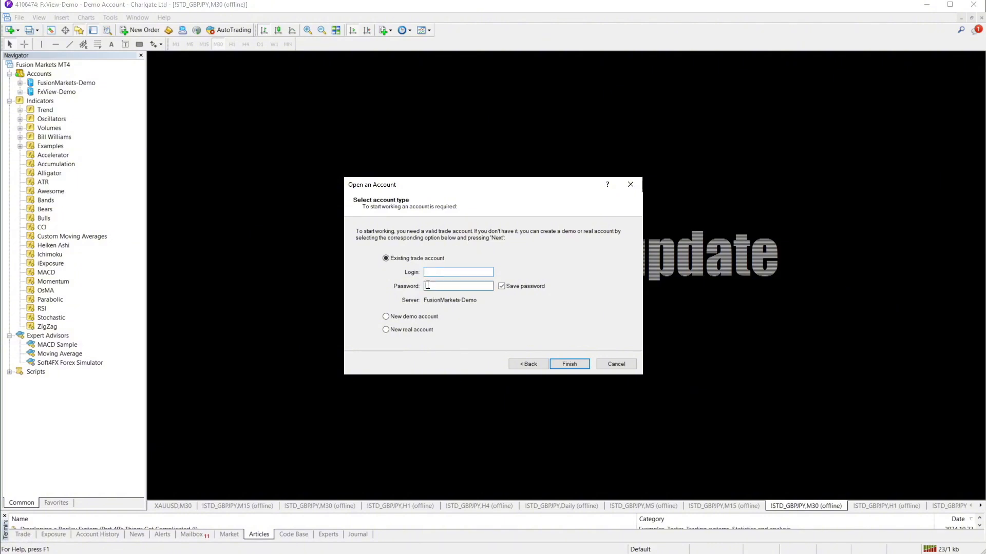
Cancel the Open an Account dialog and log into the FusionMarkets-Demo demo account from the Navigator
{"action": "left_click", "coordinate": [428, 285]}
{"action": "left_click", "coordinate": [609, 363]}
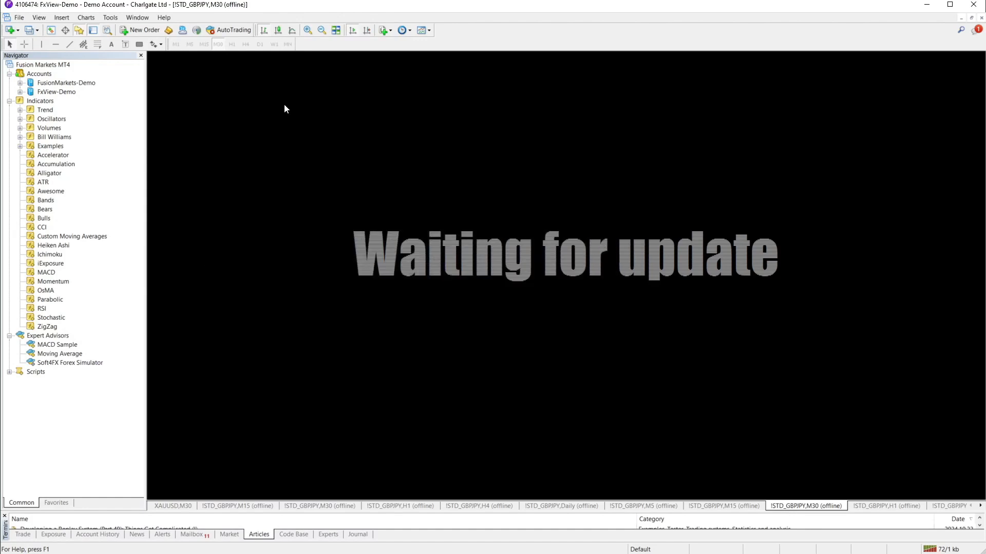
{"action": "left_click", "coordinate": [20, 83]}
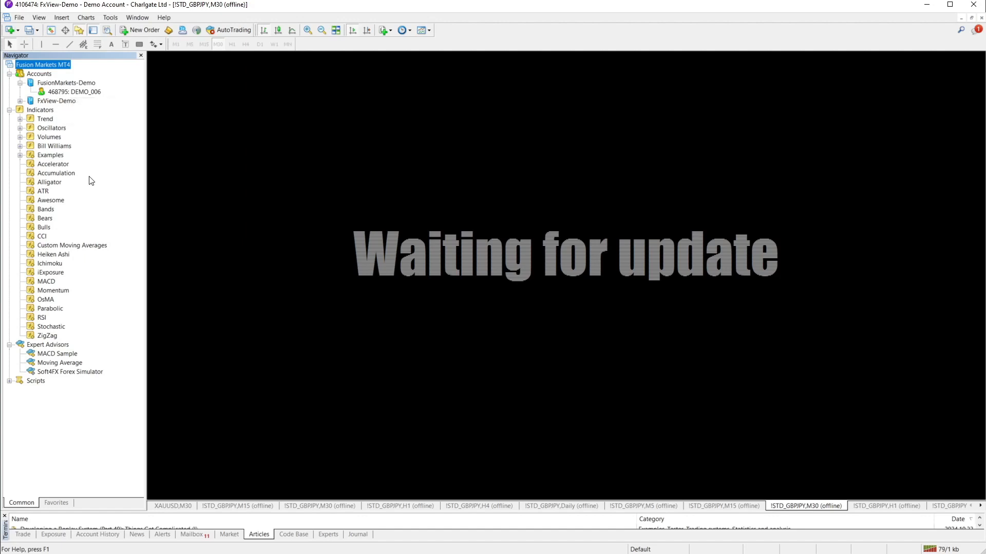
{"action": "double_click", "coordinate": [75, 93]}
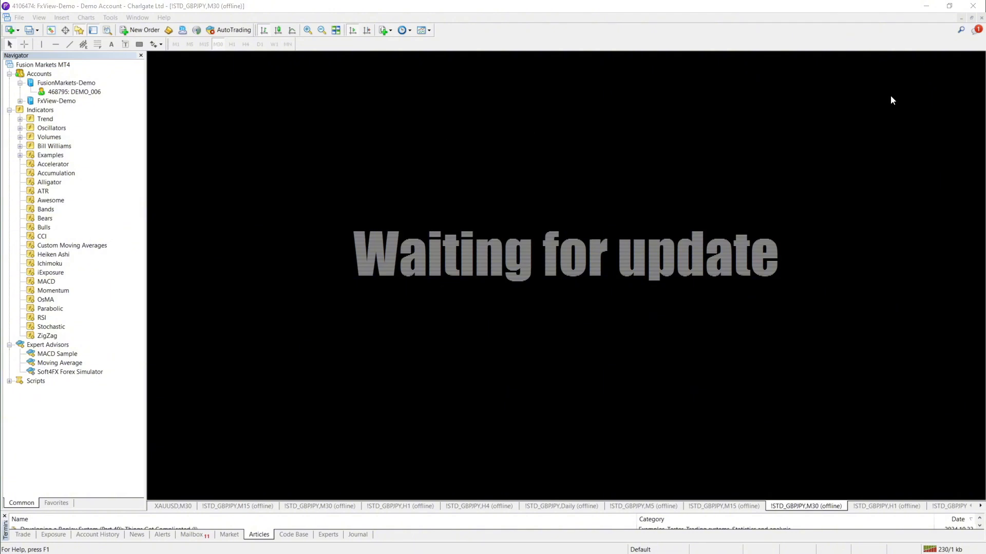
Place the Downloads folder beside a resized MT4 window, then bring up MT4's File menu
{"action": "left_click", "coordinate": [949, 6]}
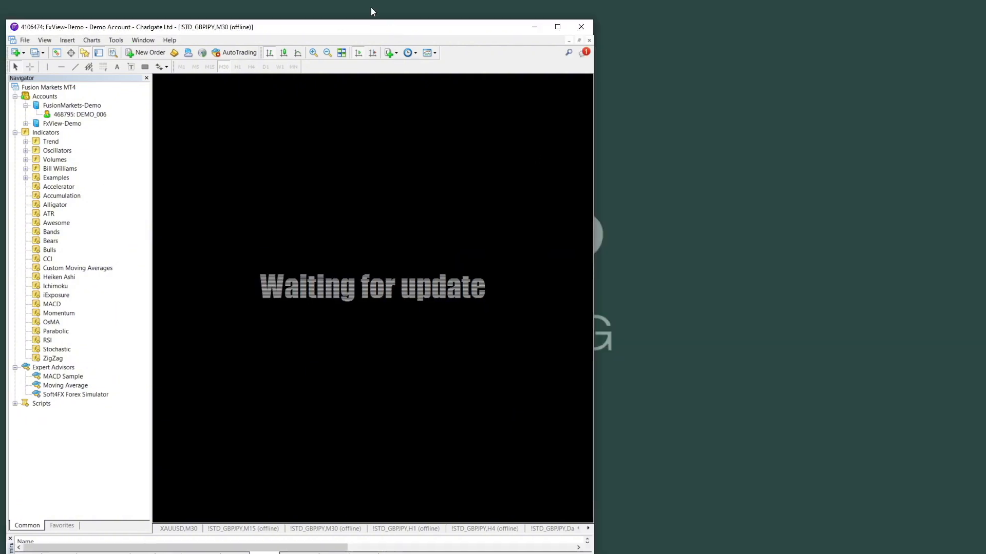
{"action": "left_click_drag", "start_coordinate": [338, 35], "coordinate": [663, 31]}
{"action": "double_click", "coordinate": [95, 267]}
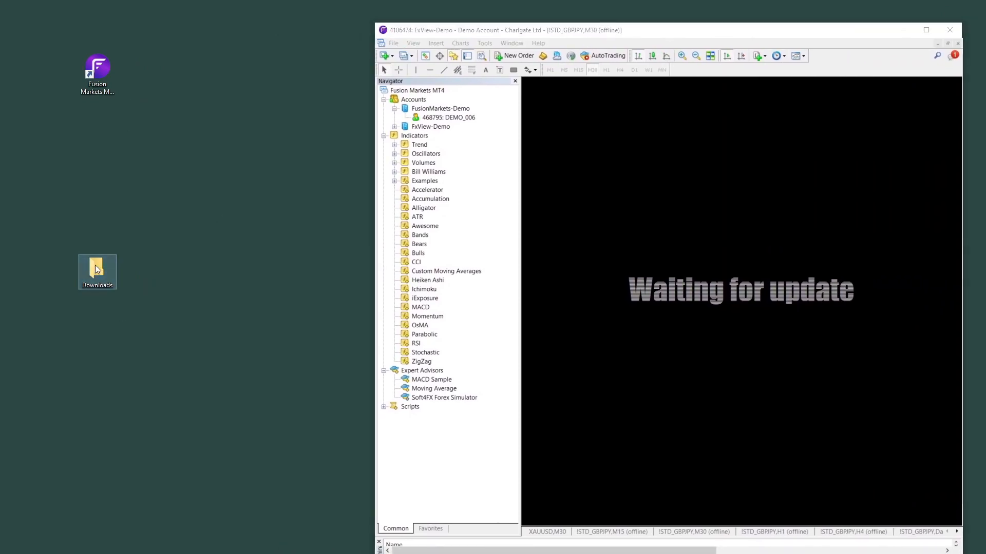
{"action": "left_click_drag", "start_coordinate": [245, 214], "coordinate": [208, 144]}
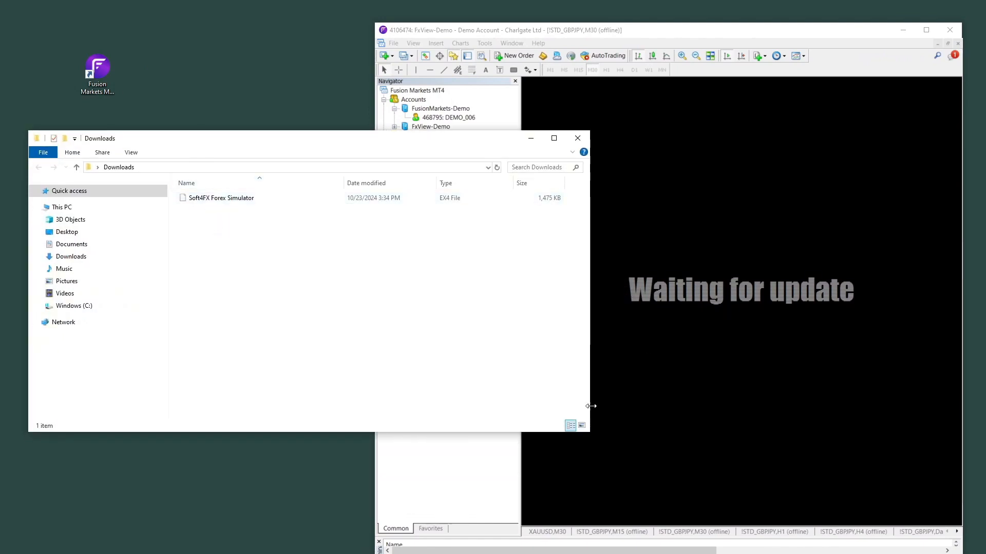
{"action": "left_click_drag", "start_coordinate": [590, 403], "coordinate": [292, 390]}
{"action": "left_click_drag", "start_coordinate": [186, 143], "coordinate": [152, 136]}
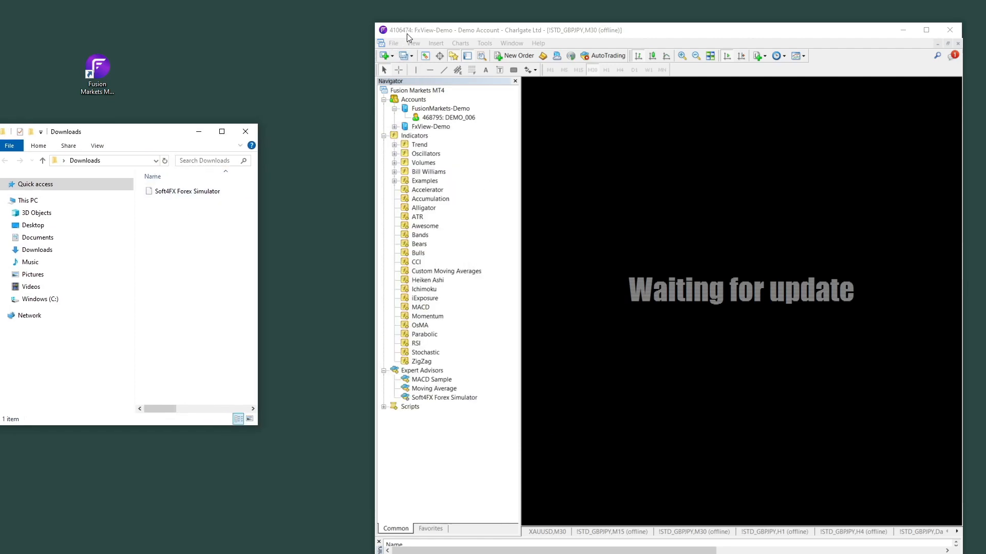
{"action": "left_click_drag", "start_coordinate": [412, 30], "coordinate": [396, 31]}
{"action": "left_click", "coordinate": [377, 44]}
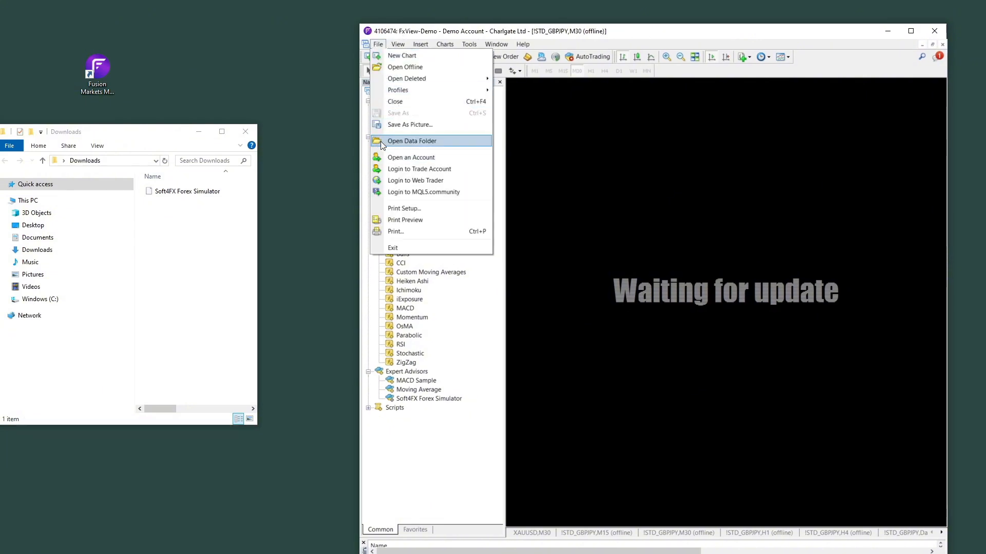
Open the terminal's data folder, go to MQL4 > Experts, and delete the old Soft4FX Forex Simulator file
{"action": "left_click", "coordinate": [403, 141]}
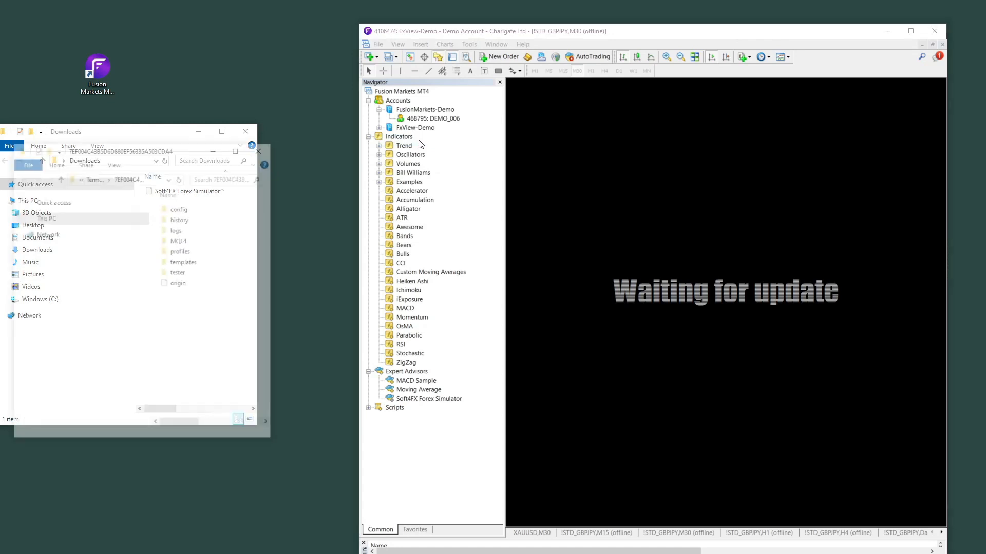
{"action": "left_click_drag", "start_coordinate": [182, 148], "coordinate": [543, 97]}
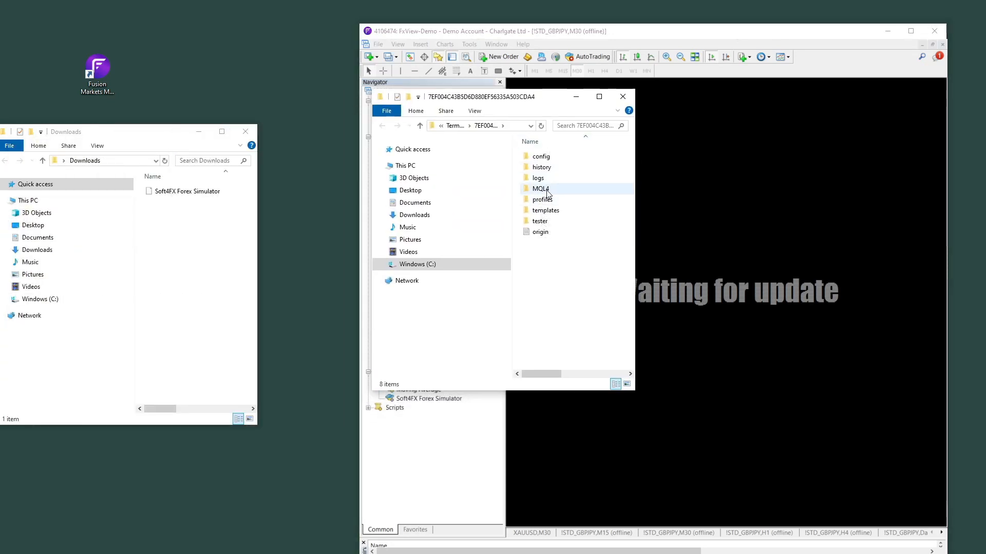
{"action": "double_click", "coordinate": [541, 189]}
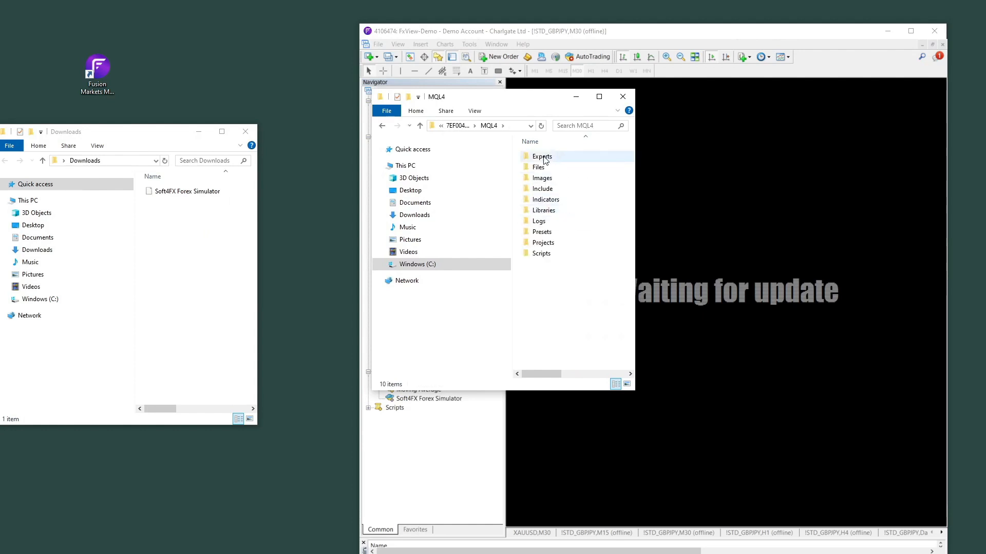
{"action": "double_click", "coordinate": [548, 159]}
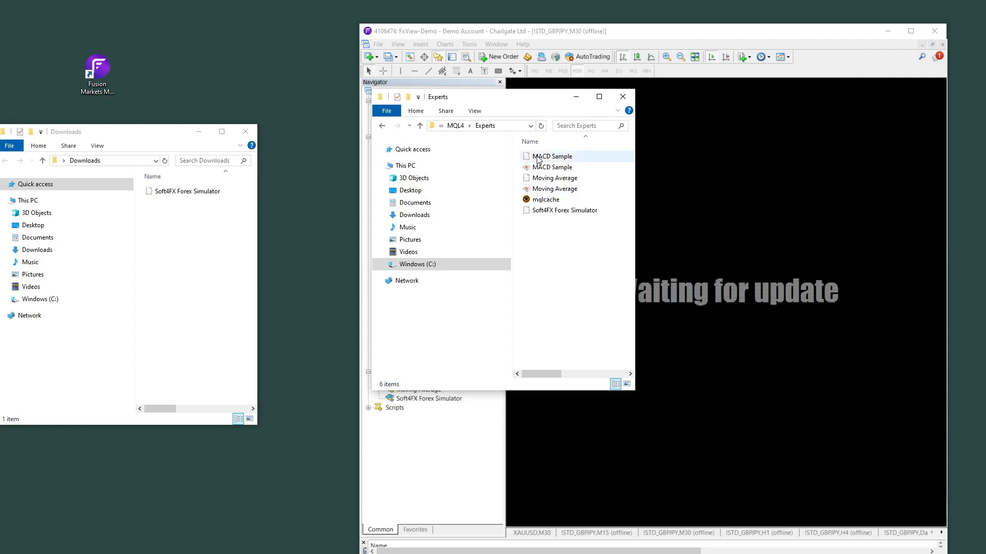
{"action": "left_click", "coordinate": [539, 214]}
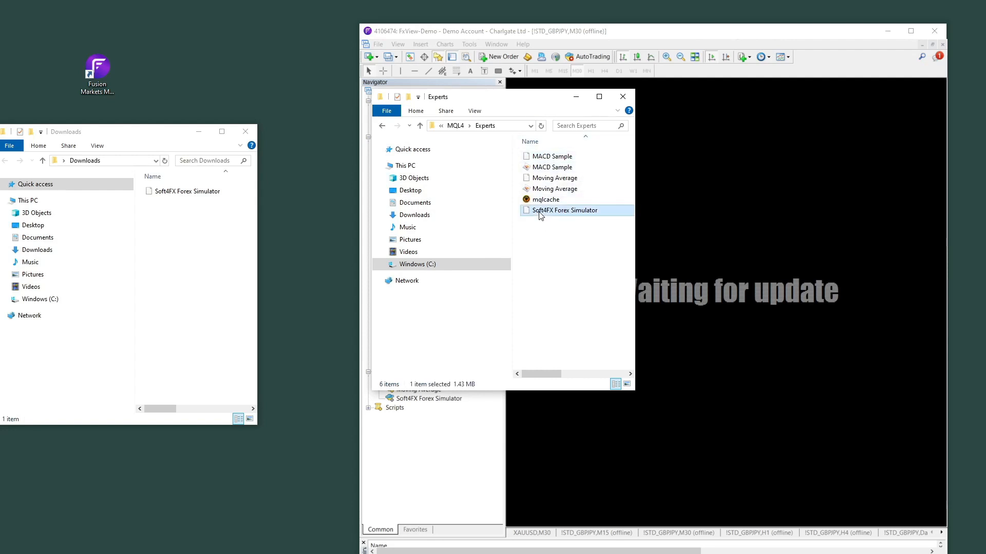
{"action": "key", "text": "Delete"}
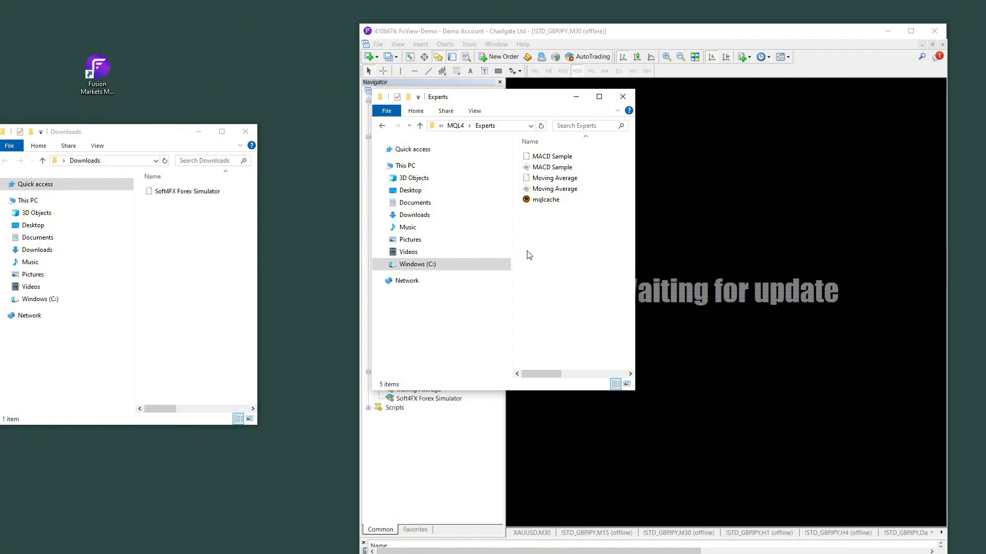
Move the downloaded Soft4FX Forex Simulator from Downloads into Experts, then close the folder window
{"action": "left_click", "coordinate": [206, 238]}
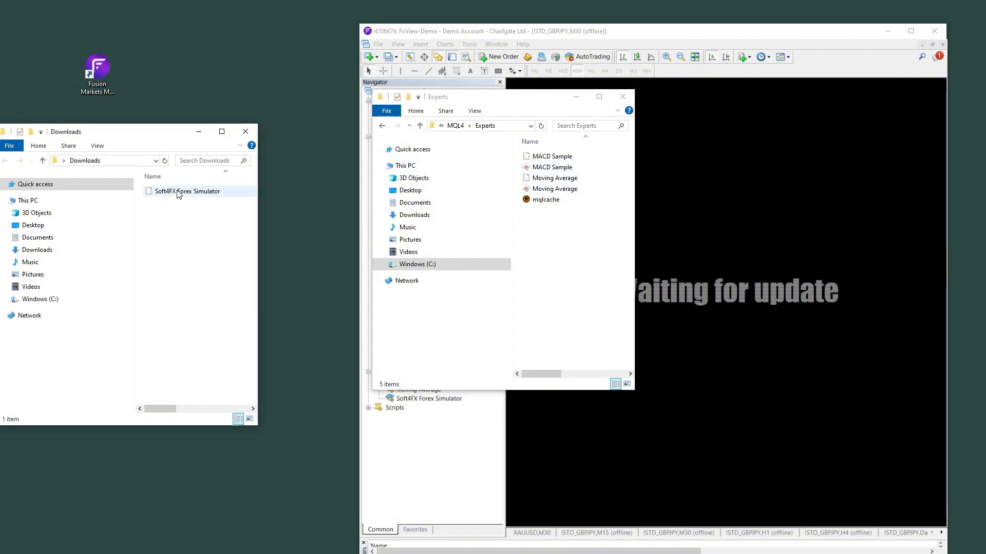
{"action": "left_click", "coordinate": [179, 193]}
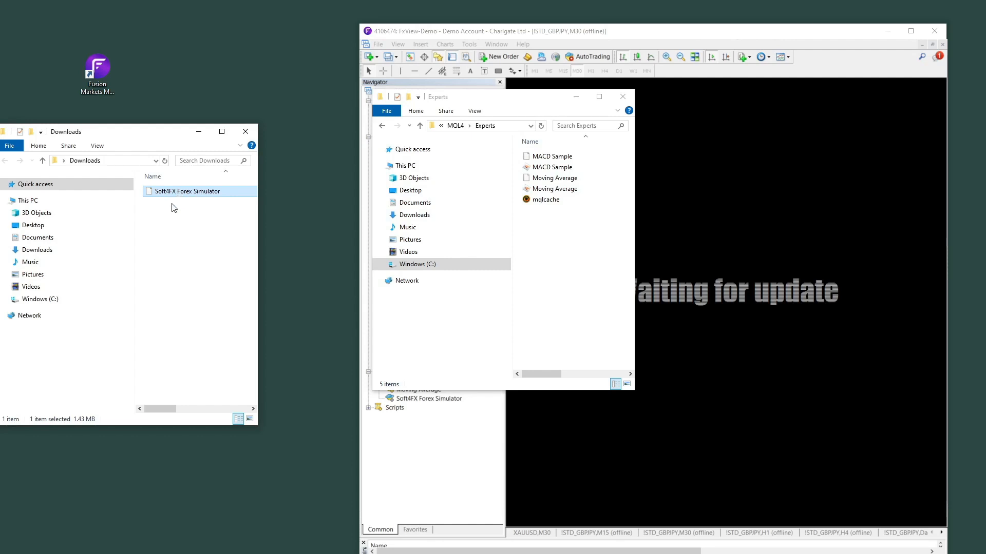
{"action": "left_click_drag", "start_coordinate": [187, 194], "coordinate": [564, 240]}
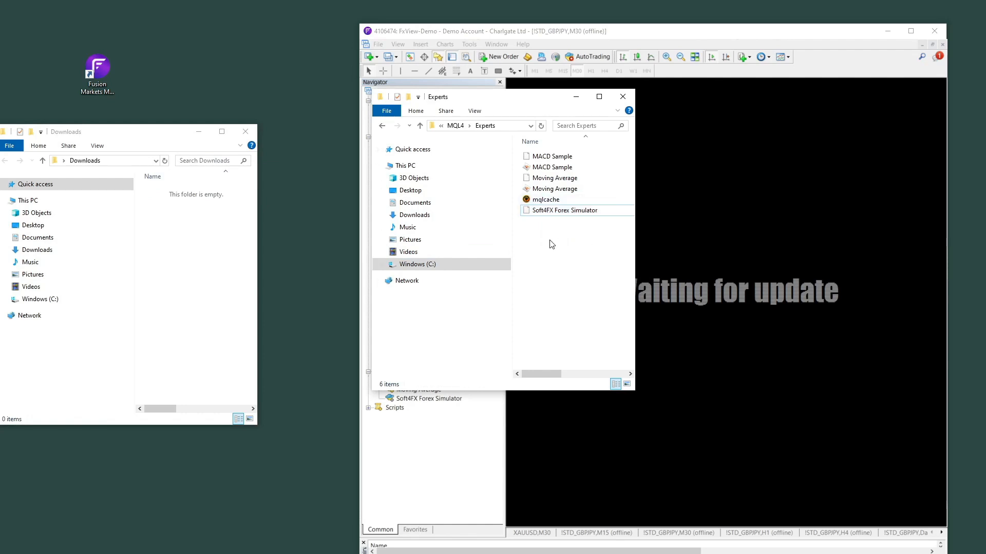
{"action": "left_click", "coordinate": [623, 97]}
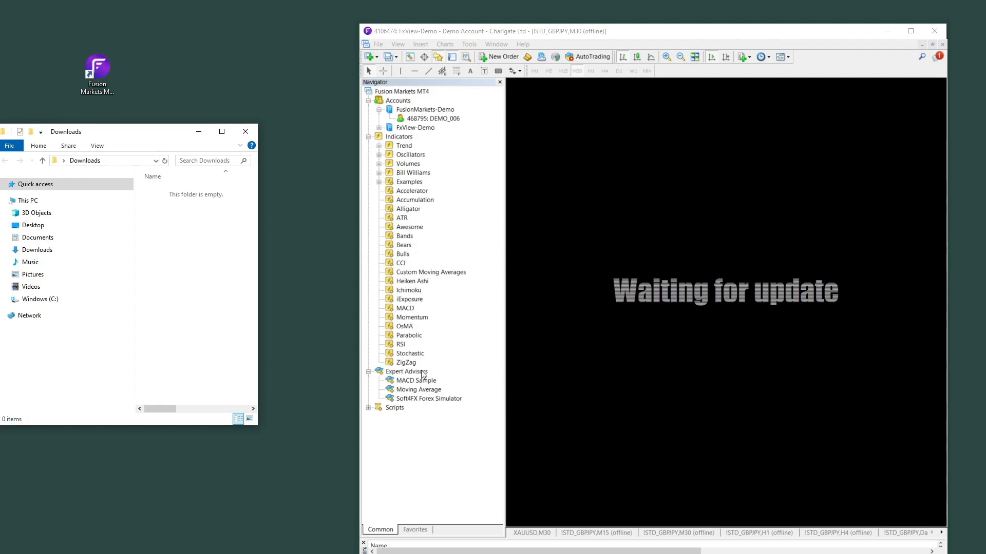
Refresh the Navigator's Expert Advisors and attach Soft4FX Forex Simulator to the chart, accepting its settings
{"action": "right_click", "coordinate": [401, 383]}
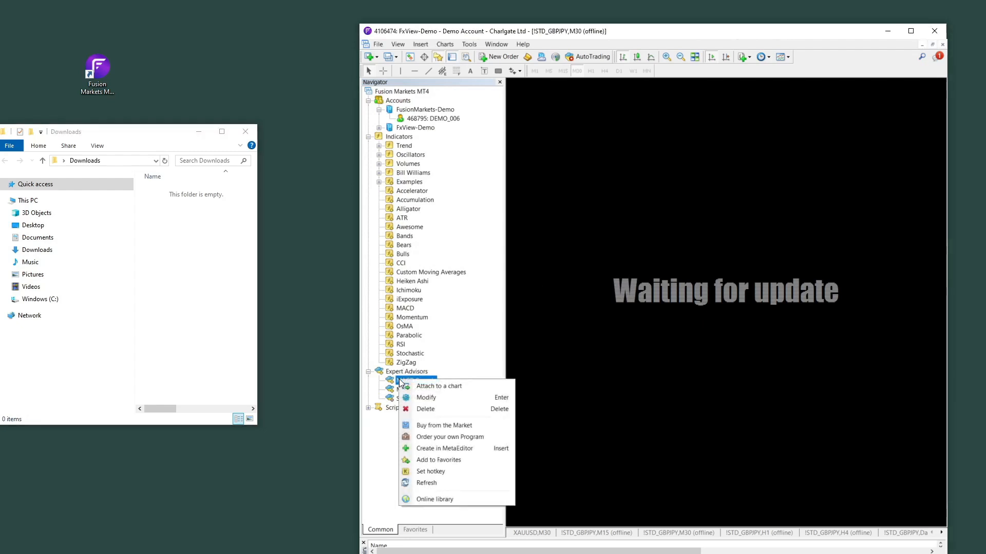
{"action": "left_click", "coordinate": [416, 484]}
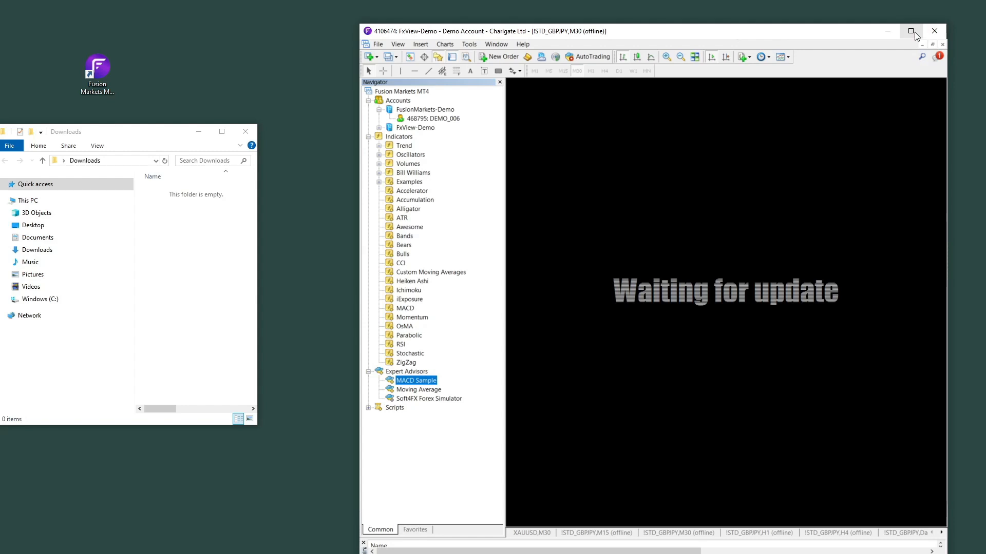
{"action": "left_click", "coordinate": [418, 399]}
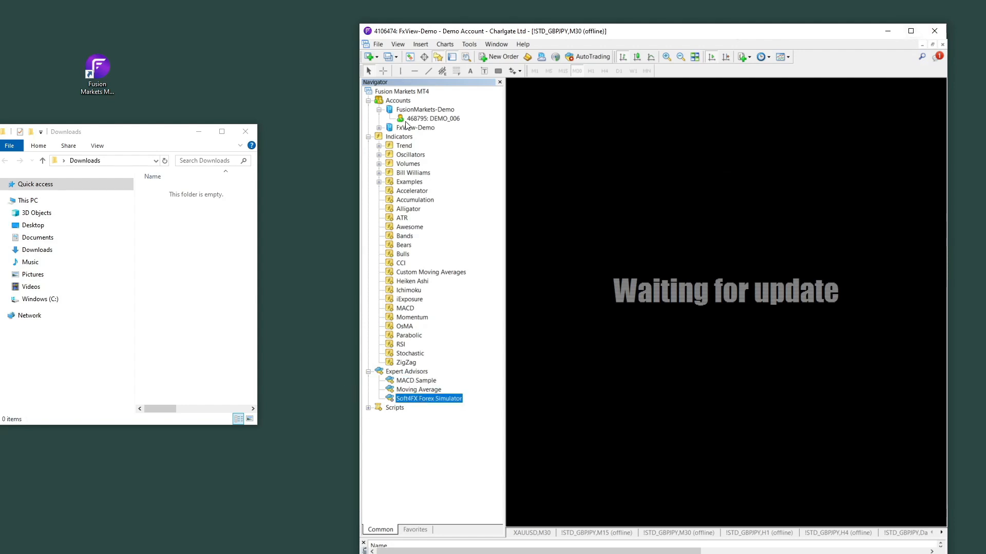
{"action": "double_click", "coordinate": [413, 400]}
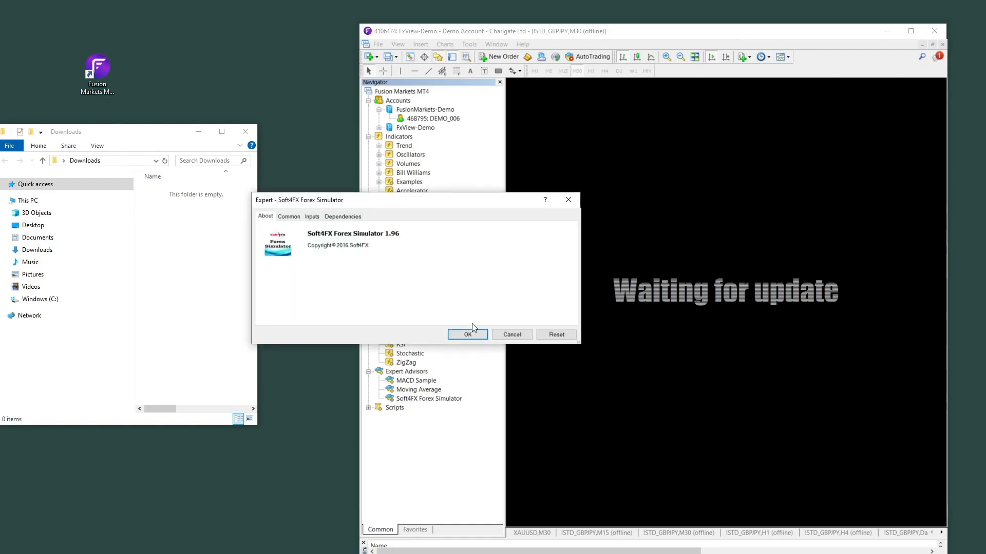
{"action": "left_click", "coordinate": [469, 334]}
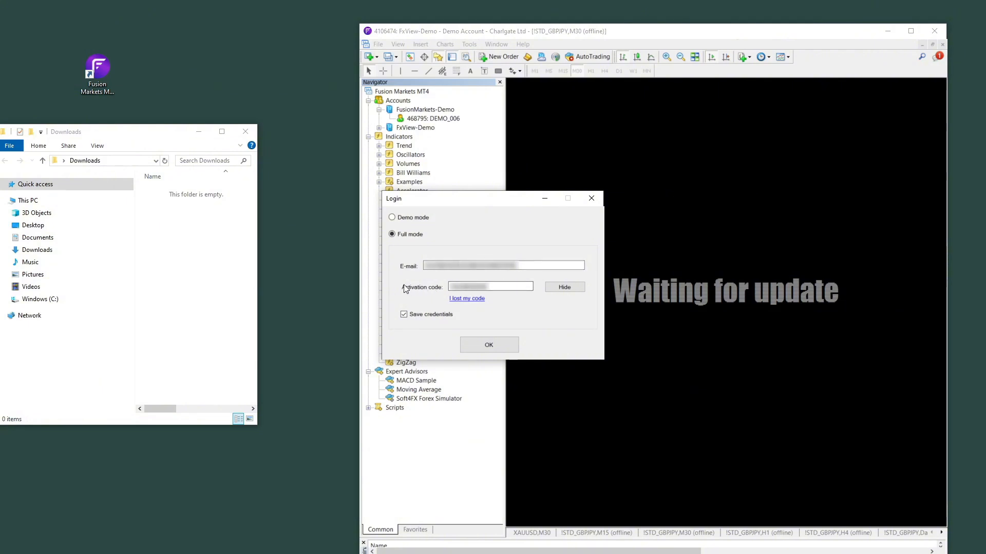
Check the e-mail and activation code fields, keep Full mode selected, and submit the login to activate
{"action": "left_click", "coordinate": [499, 286]}
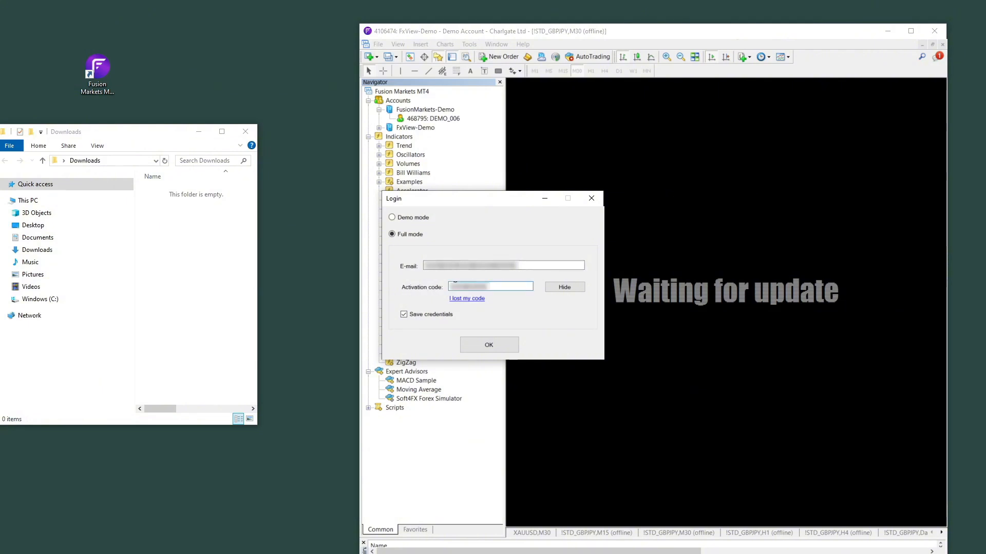
{"action": "left_click", "coordinate": [528, 266]}
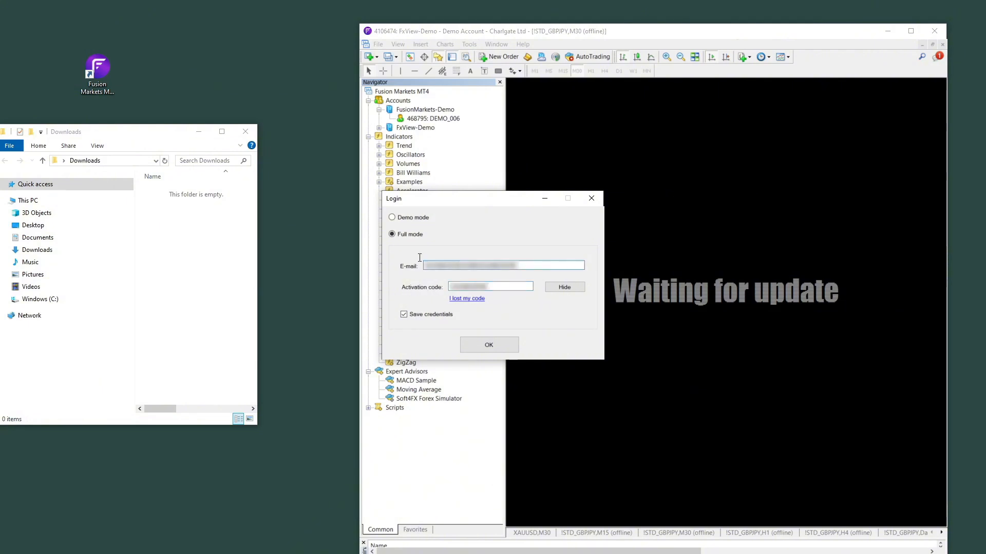
{"action": "left_click", "coordinate": [474, 283]}
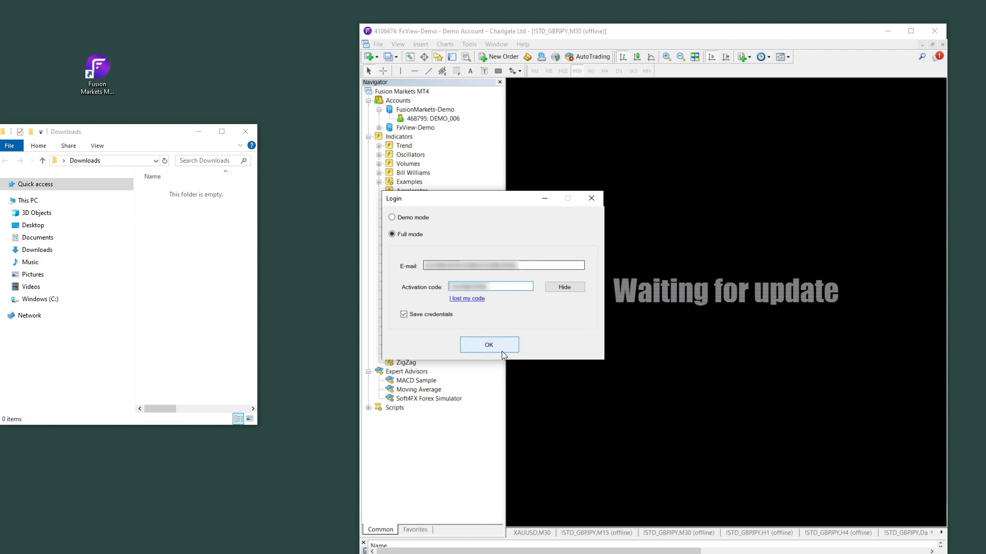
{"action": "left_click", "coordinate": [398, 218]}
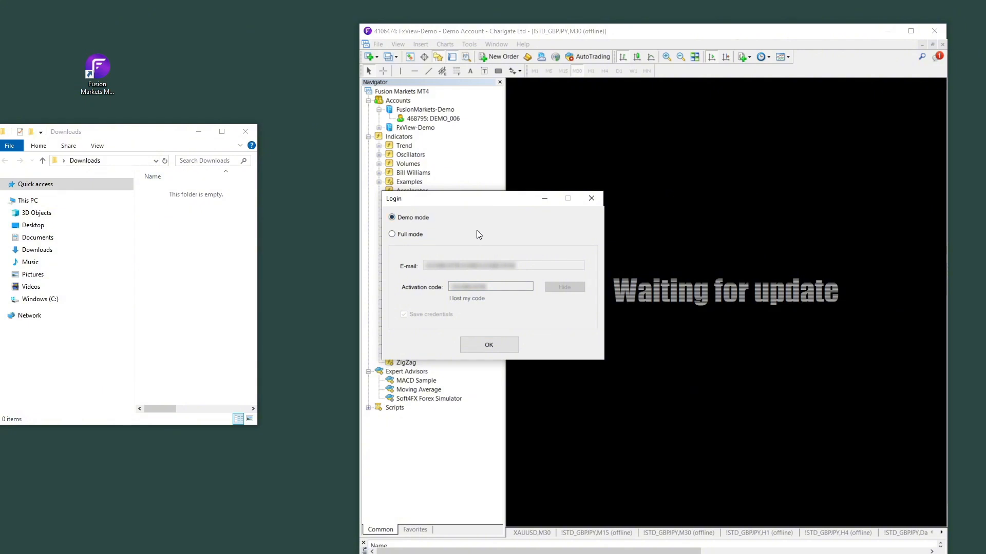
{"action": "left_click", "coordinate": [393, 235]}
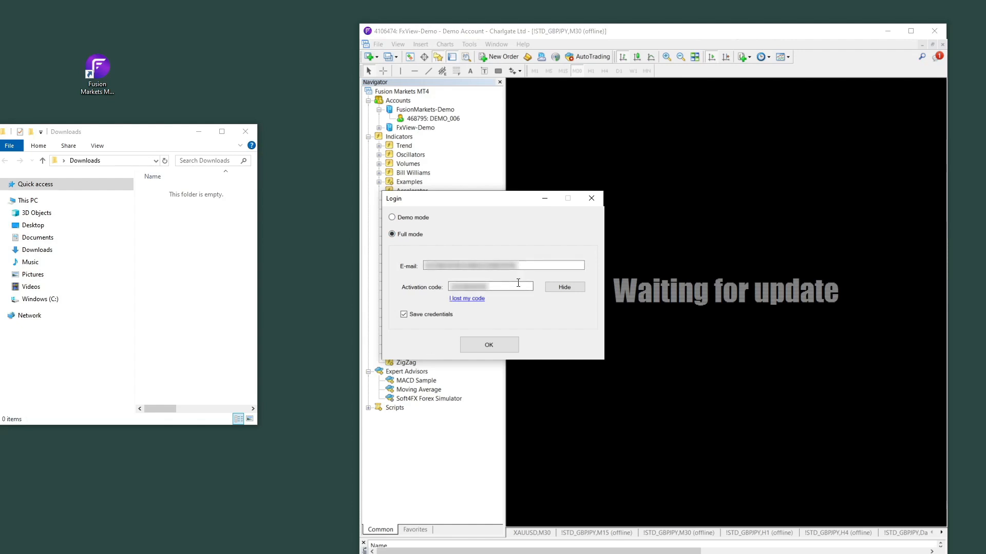
{"action": "left_click", "coordinate": [490, 346]}
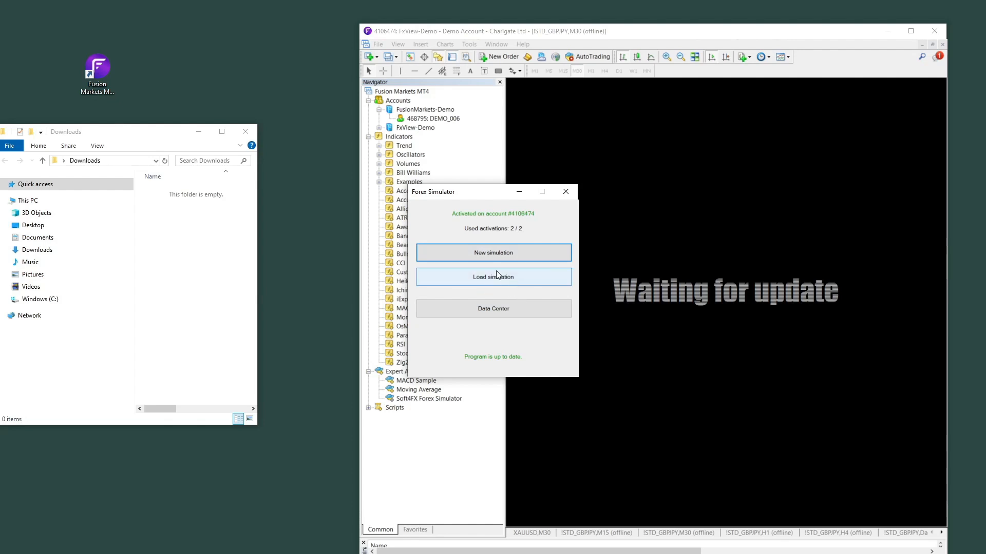
Start a new simulation and place the New Simulation dialog over the chart
{"action": "left_click", "coordinate": [494, 255]}
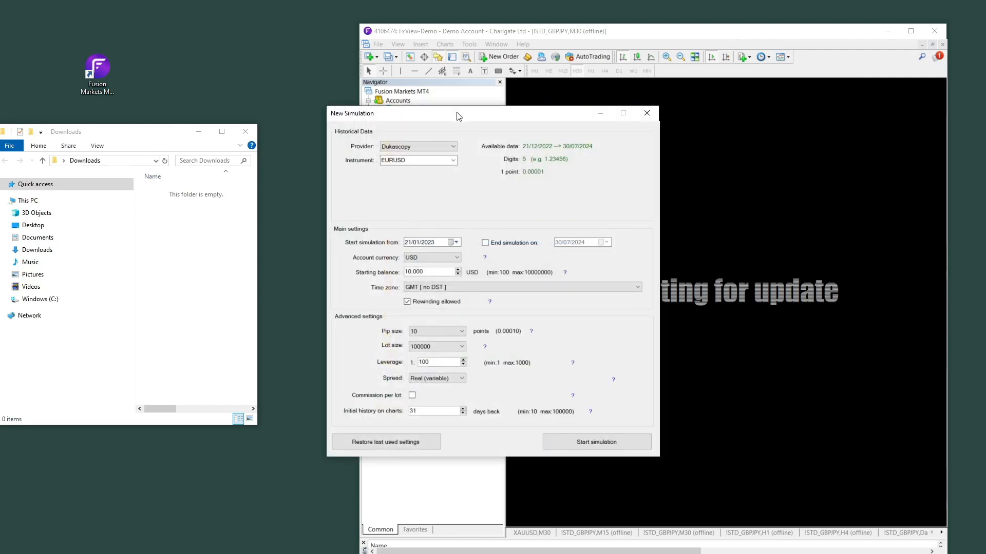
{"action": "left_click_drag", "start_coordinate": [459, 116], "coordinate": [452, 100]}
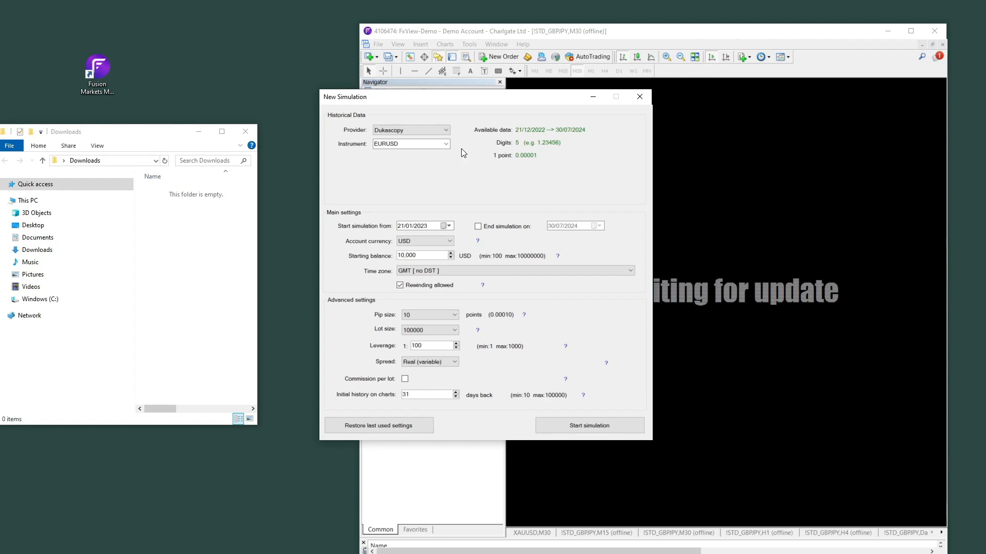
{"action": "left_click_drag", "start_coordinate": [530, 99], "coordinate": [616, 103]}
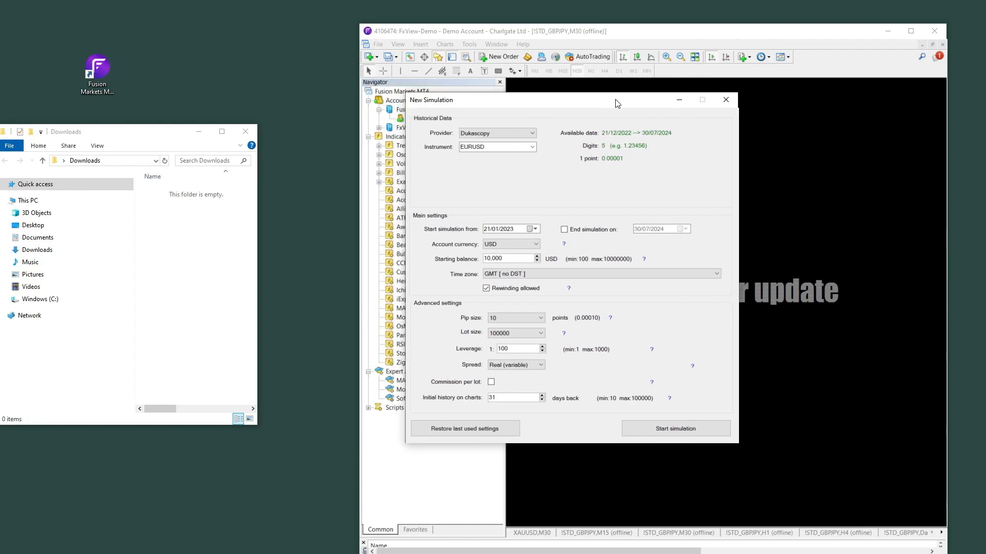